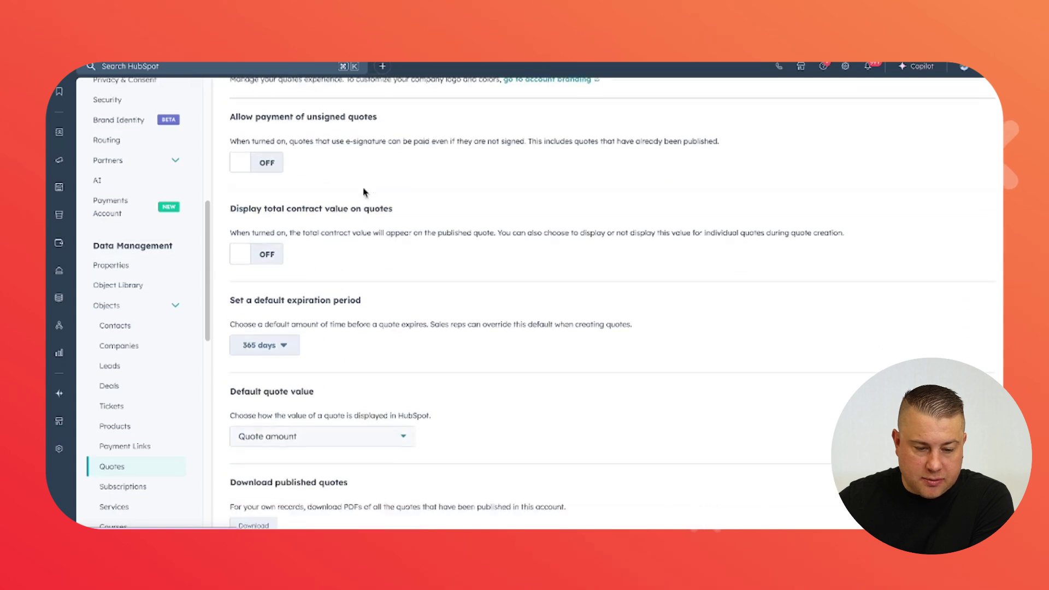
- Open the quote templates settings and look over the default and customized template lists
{"action": "scroll", "coordinate": [358, 191], "scroll_direction": "up", "scroll_amount": 2}
{"action": "left_click", "coordinate": [319, 138]}
{"action": "left_click", "coordinate": [397, 137]}
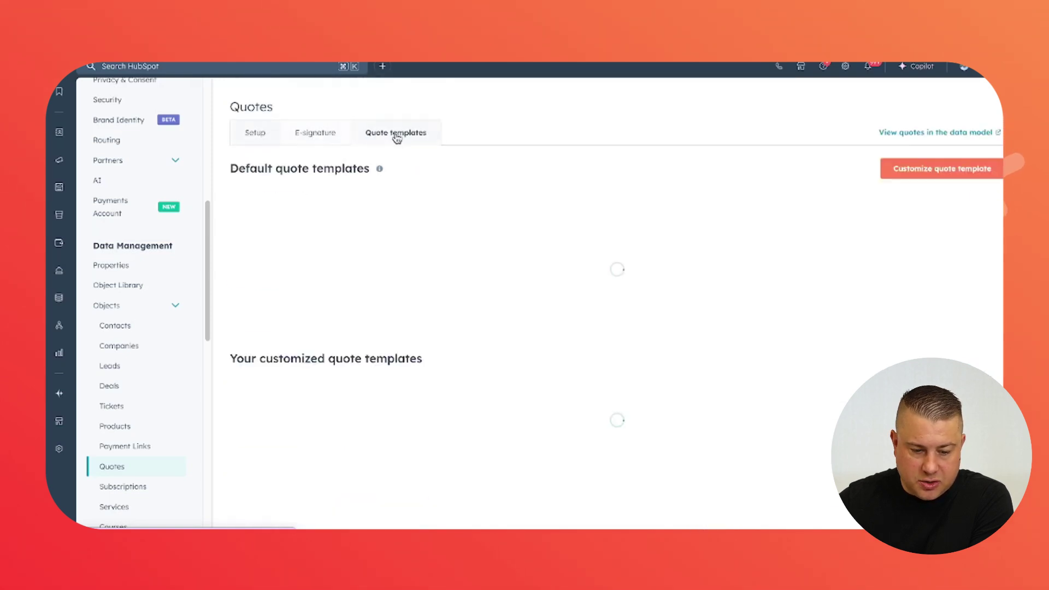
{"action": "scroll", "coordinate": [491, 235], "scroll_direction": "down", "scroll_amount": 2}
{"action": "scroll", "coordinate": [516, 238], "scroll_direction": "up", "scroll_amount": 1}
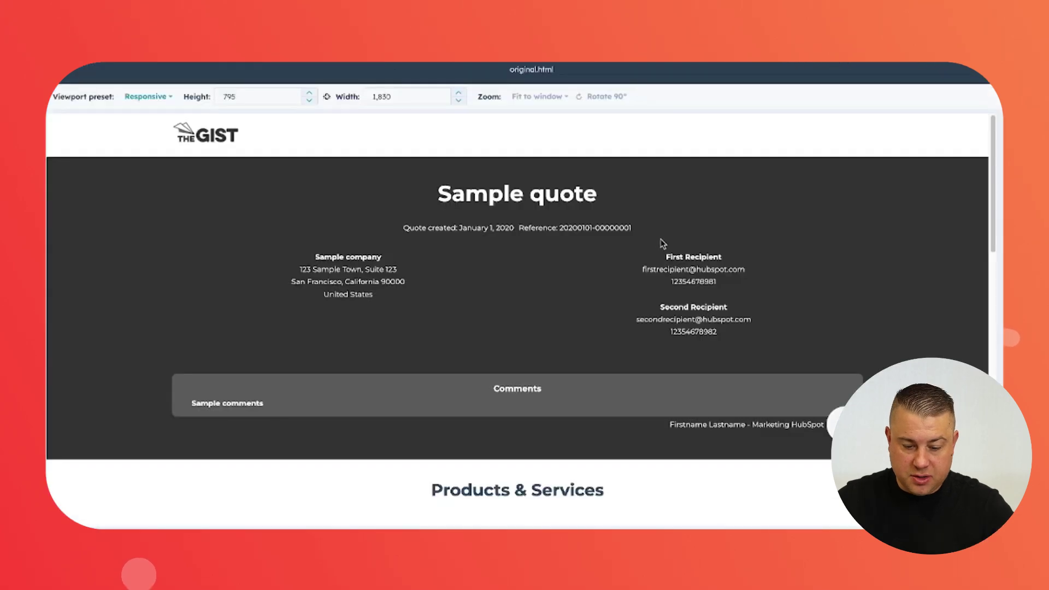
- Examine the previews of the Original and Basic default quote templates from header to line items
{"action": "scroll", "coordinate": [761, 276], "scroll_direction": "down", "scroll_amount": 10}
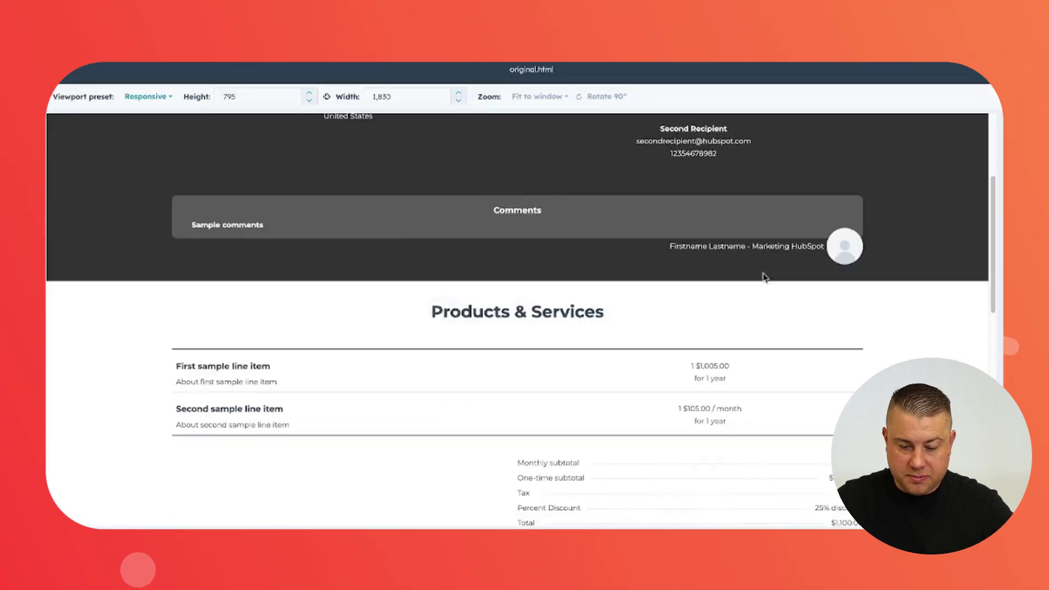
{"action": "scroll", "coordinate": [763, 277], "scroll_direction": "down", "scroll_amount": 5}
{"action": "scroll", "coordinate": [710, 191], "scroll_direction": "up", "scroll_amount": 20}
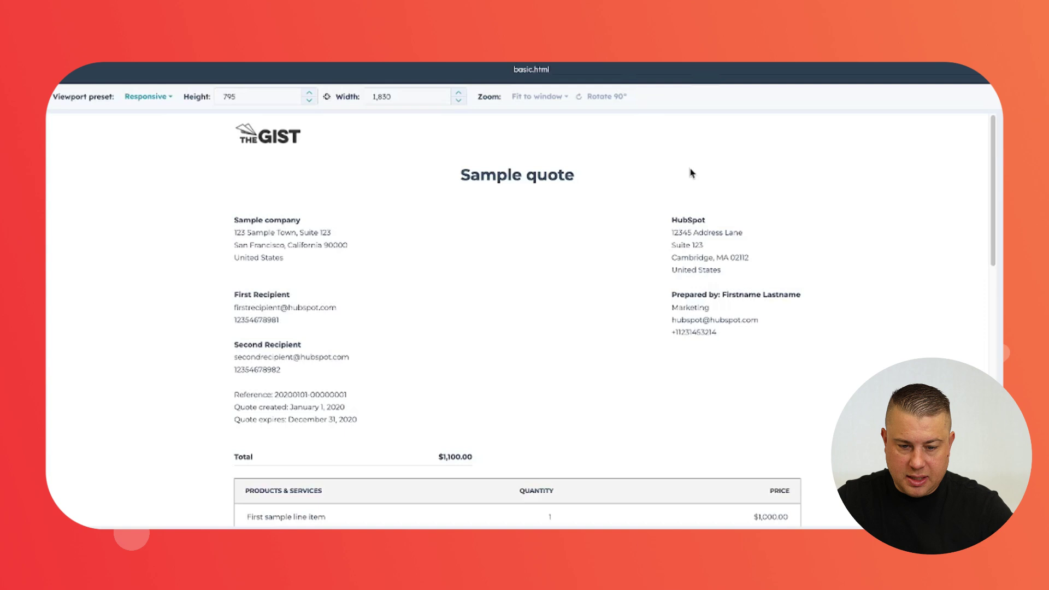
{"action": "scroll", "coordinate": [693, 174], "scroll_direction": "down", "scroll_amount": 12}
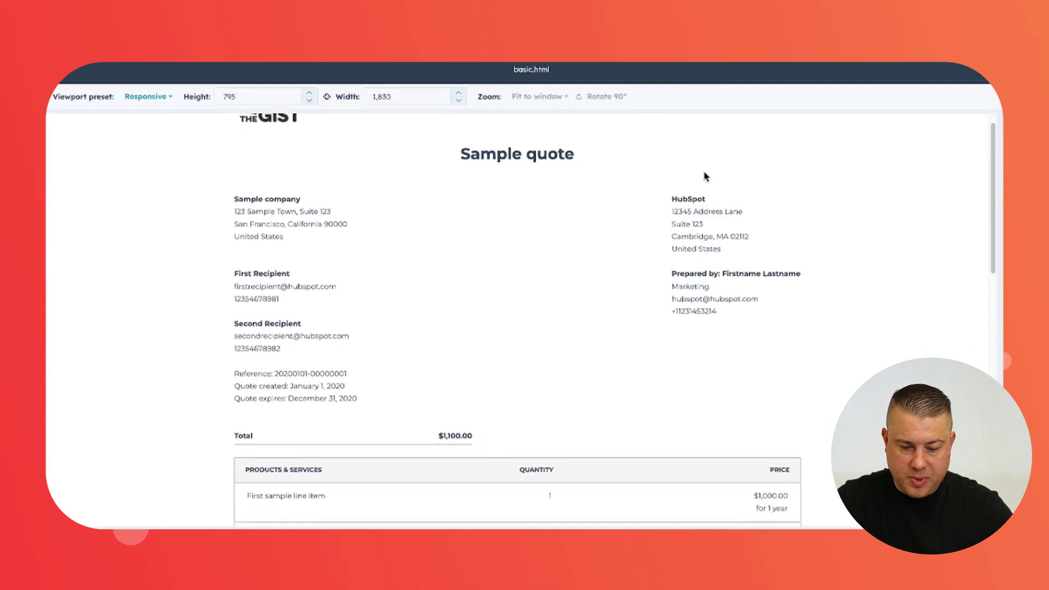
{"action": "scroll", "coordinate": [705, 176], "scroll_direction": "up", "scroll_amount": 12}
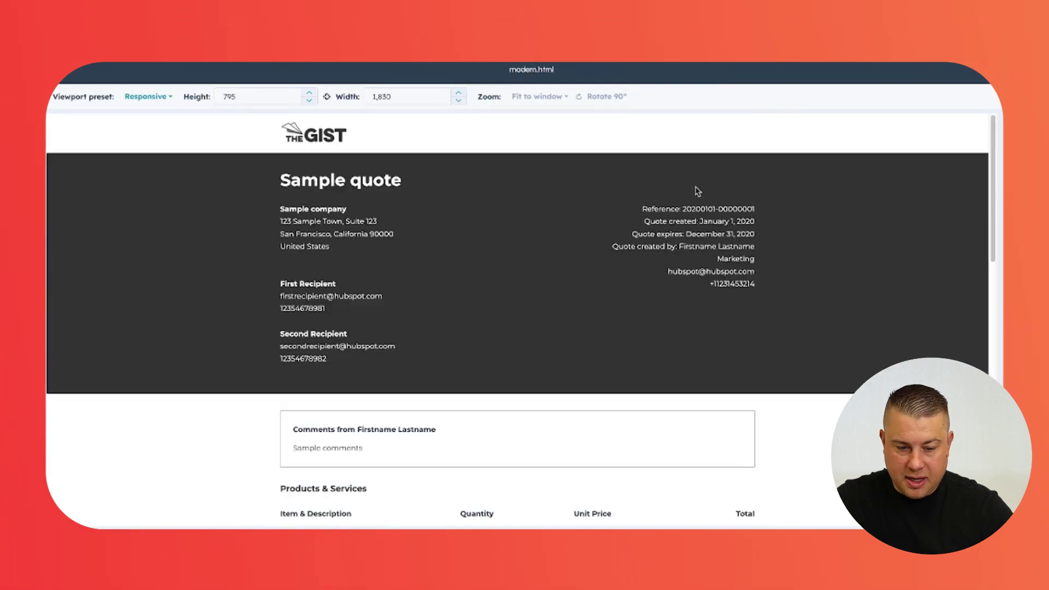
- Examine the Modern default quote template preview, including its header, comments, line items and totals
{"action": "scroll", "coordinate": [705, 208], "scroll_direction": "down", "scroll_amount": 10}
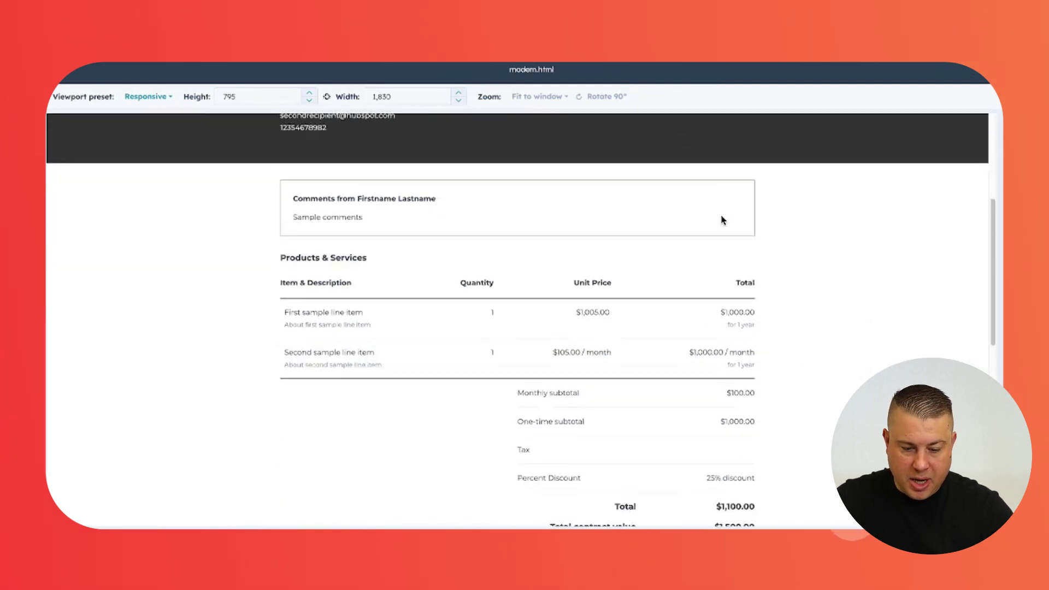
{"action": "scroll", "coordinate": [722, 219], "scroll_direction": "down", "scroll_amount": 3}
{"action": "scroll", "coordinate": [792, 218], "scroll_direction": "up", "scroll_amount": 15}
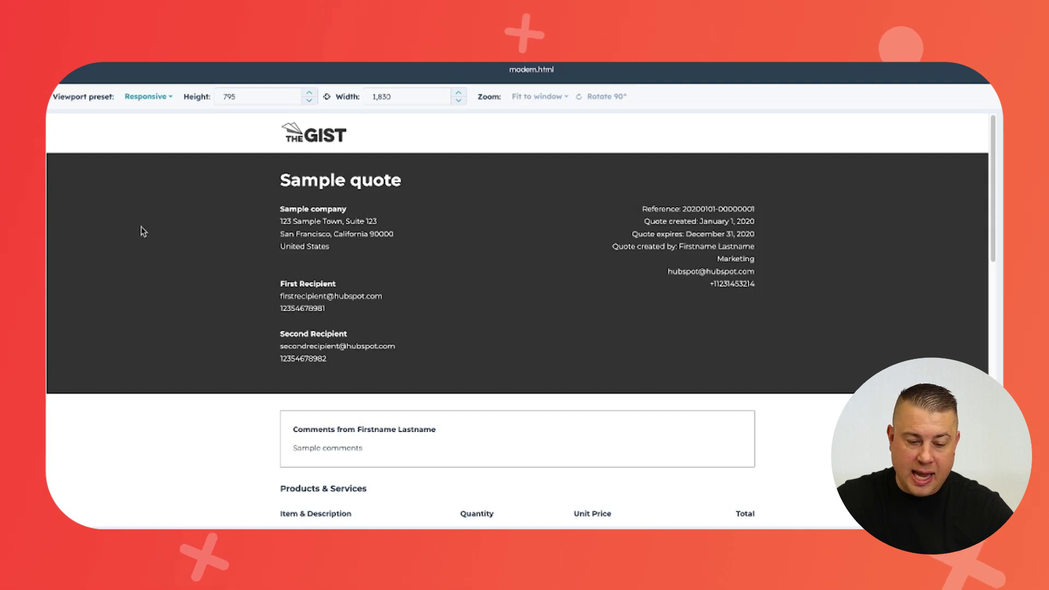
{"action": "scroll", "coordinate": [183, 258], "scroll_direction": "down", "scroll_amount": 5}
{"action": "scroll", "coordinate": [182, 261], "scroll_direction": "down", "scroll_amount": 3}
{"action": "scroll", "coordinate": [181, 258], "scroll_direction": "up", "scroll_amount": 8}
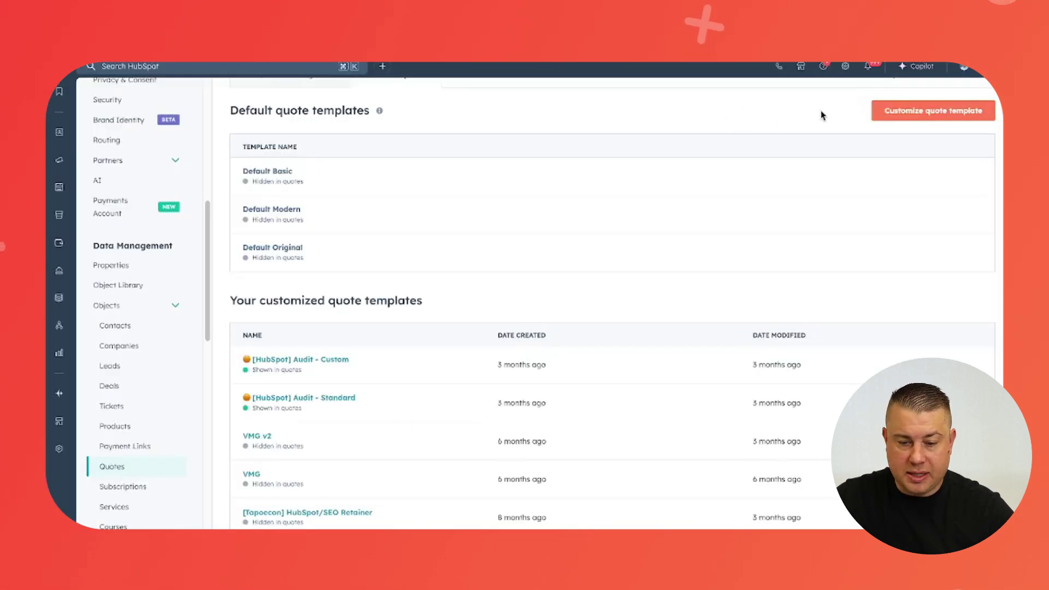
- Start customizing a new quote template based on the Proposal template from the Flow theme
{"action": "left_click", "coordinate": [886, 113]}
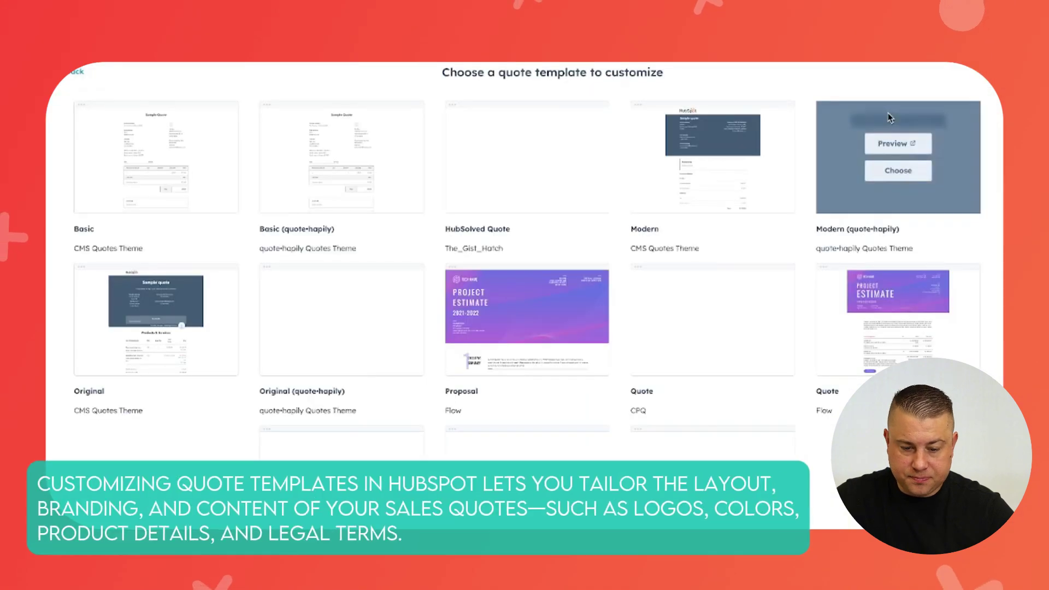
{"action": "scroll", "coordinate": [526, 180], "scroll_direction": "down", "scroll_amount": 1}
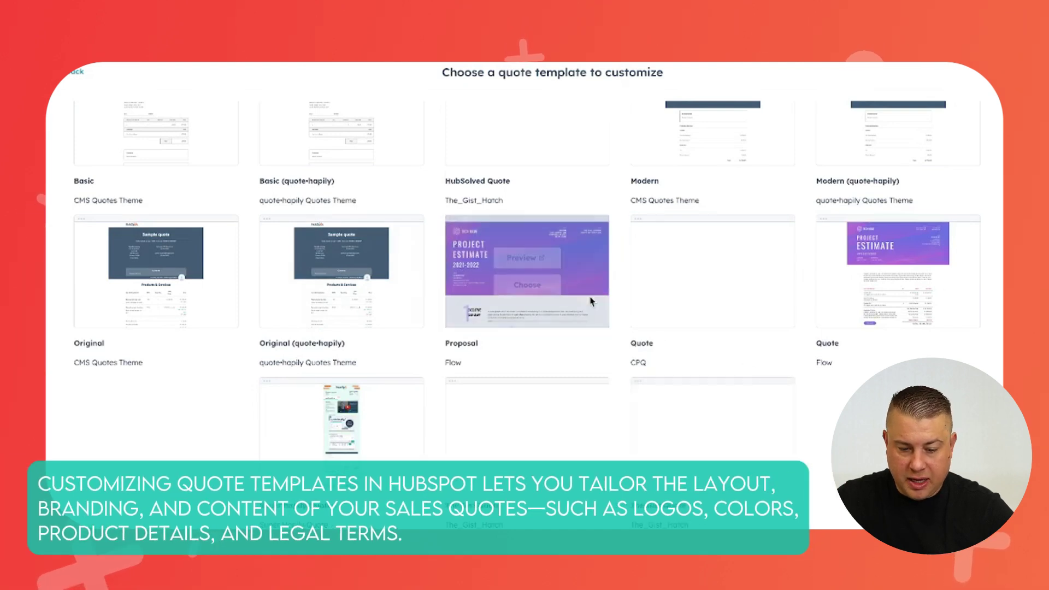
{"action": "left_click", "coordinate": [556, 286]}
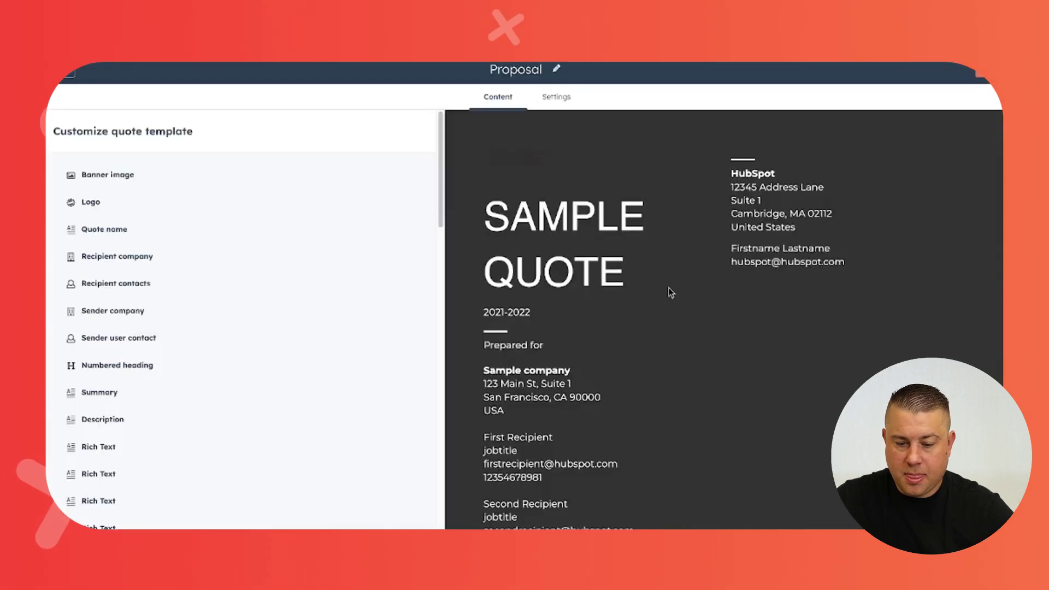
- Examine the Proposal template's list of customizable modules and its full preview, from the cover to the project acceptance section
{"action": "scroll", "coordinate": [242, 234], "scroll_direction": "down", "scroll_amount": 20}
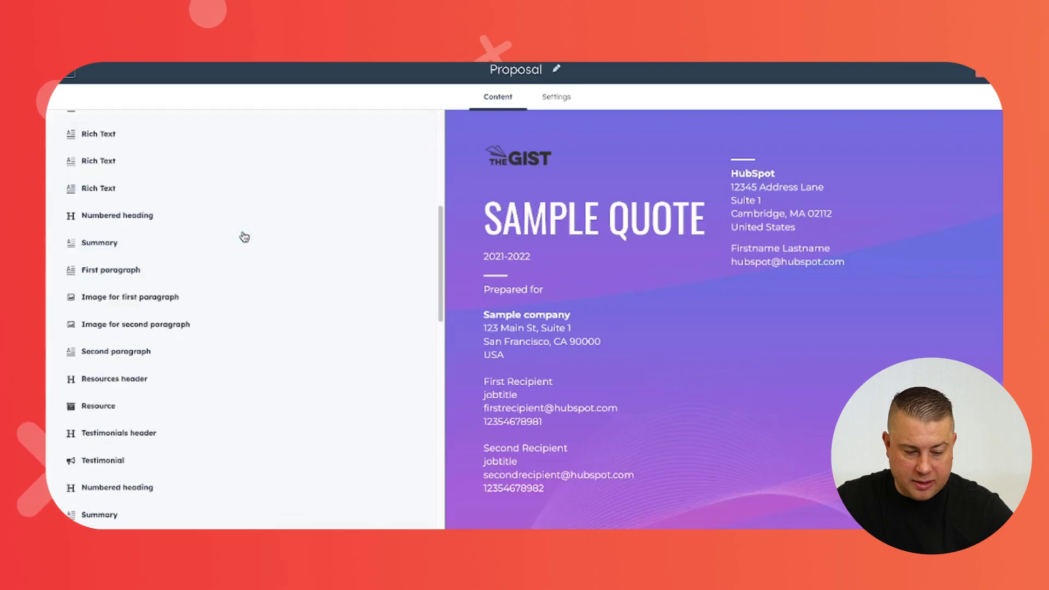
{"action": "scroll", "coordinate": [257, 279], "scroll_direction": "down", "scroll_amount": 3}
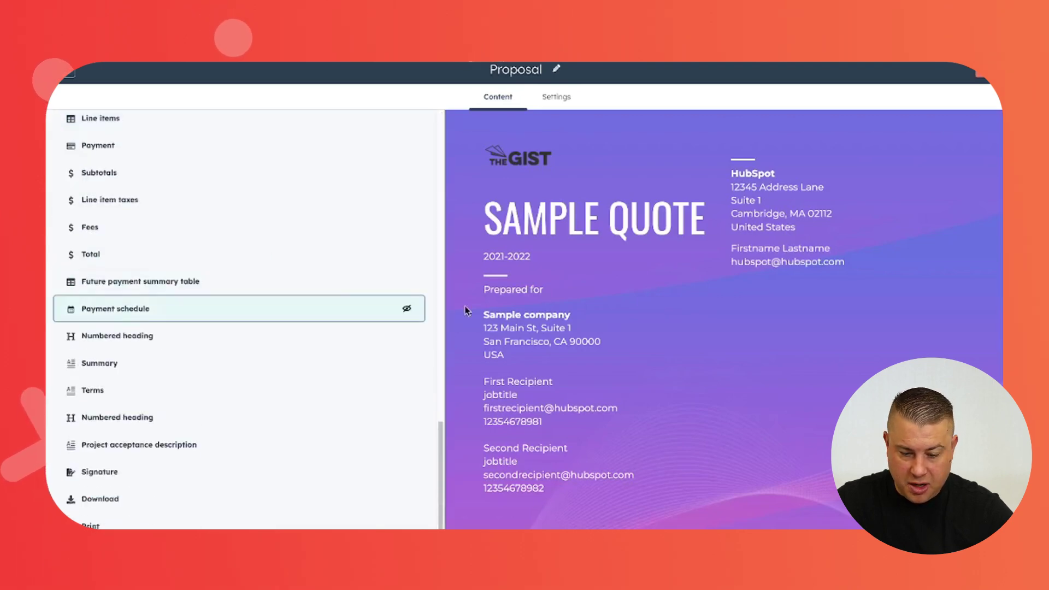
{"action": "scroll", "coordinate": [464, 306], "scroll_direction": "down", "scroll_amount": 10}
{"action": "scroll", "coordinate": [586, 331], "scroll_direction": "down", "scroll_amount": 20}
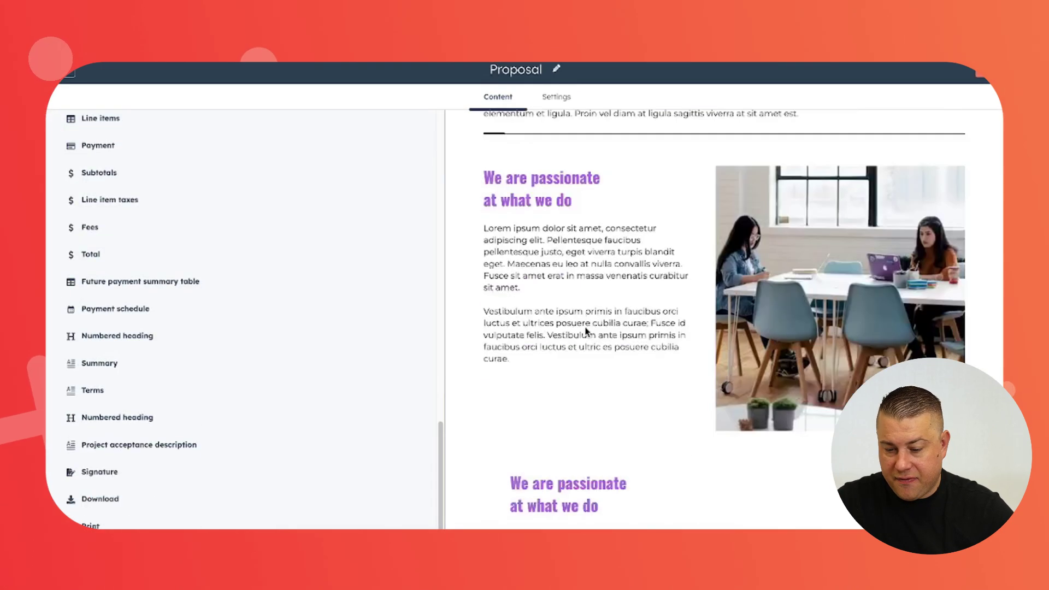
{"action": "scroll", "coordinate": [586, 332], "scroll_direction": "down", "scroll_amount": 20}
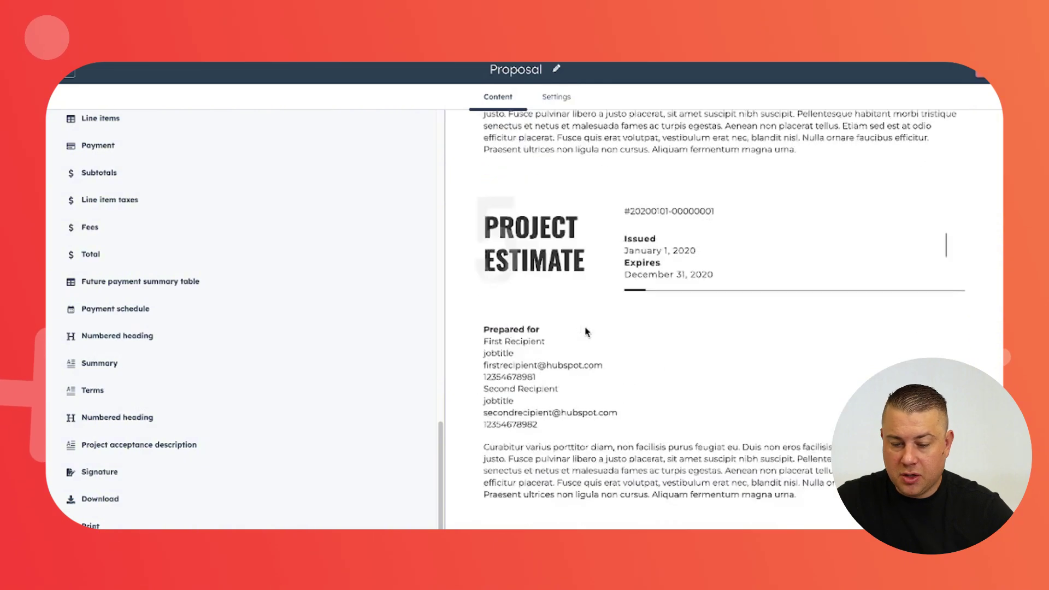
{"action": "scroll", "coordinate": [586, 332], "scroll_direction": "down", "scroll_amount": 15}
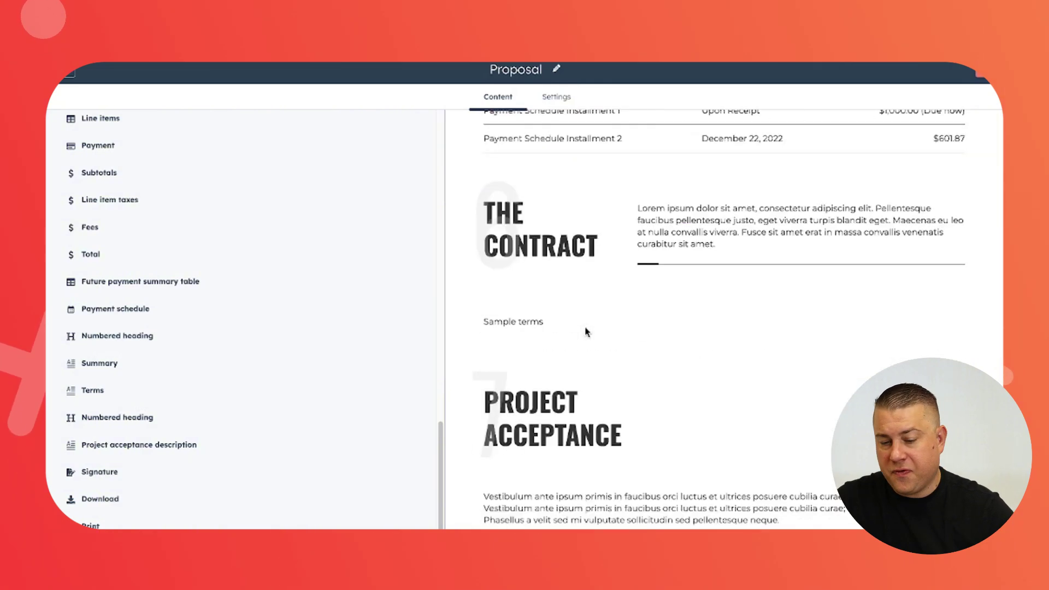
{"action": "scroll", "coordinate": [586, 325], "scroll_direction": "up", "scroll_amount": 20}
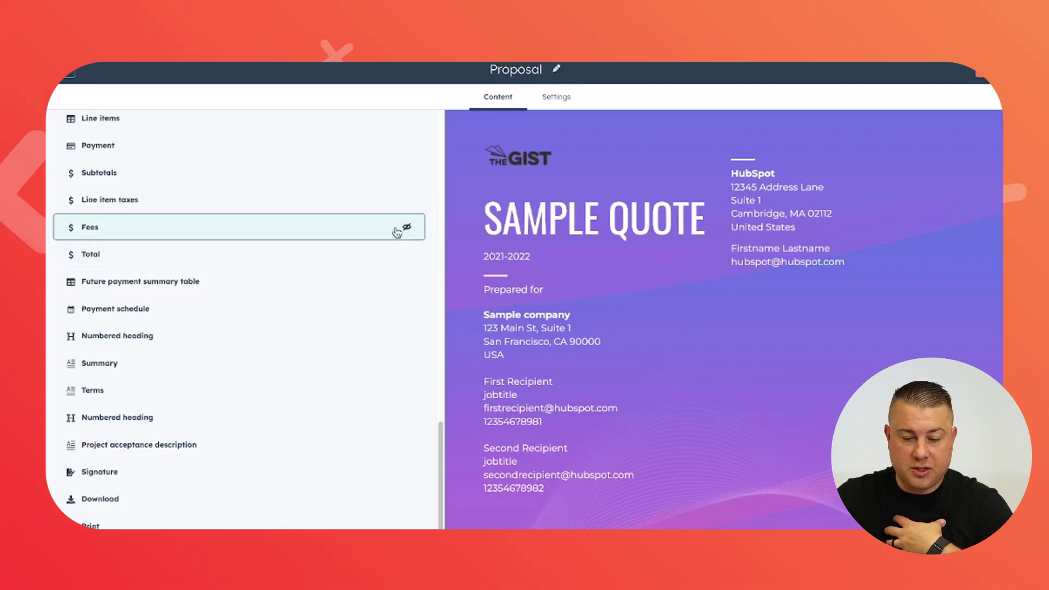
{"action": "scroll", "coordinate": [253, 173], "scroll_direction": "up", "scroll_amount": 20}
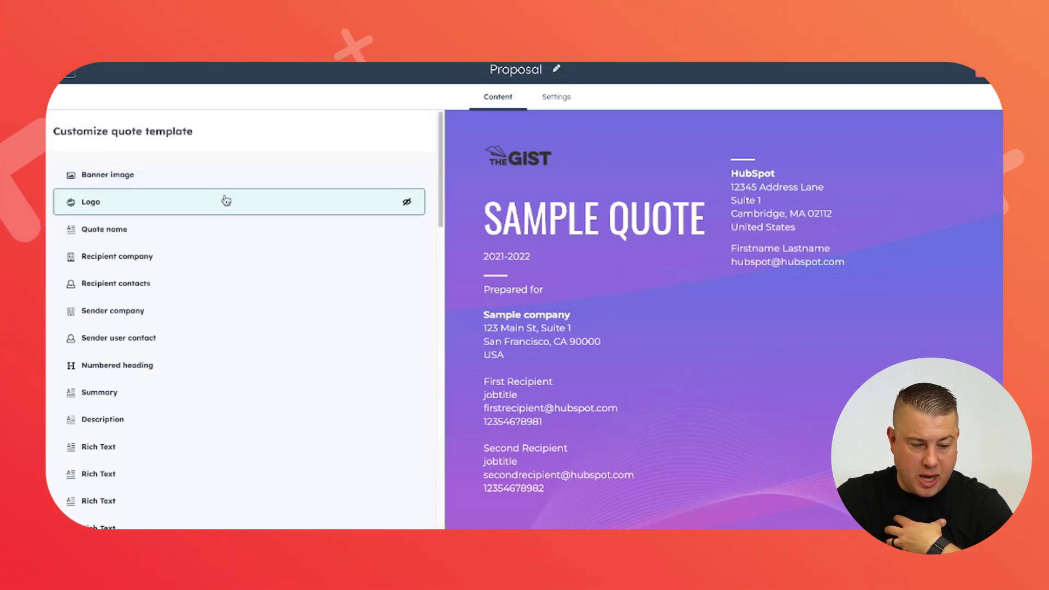
- Leave the Proposal template and open the customized template "[Inbound] Inbound + HubSpot Retainer" for editing
{"action": "left_click", "coordinate": [109, 82]}
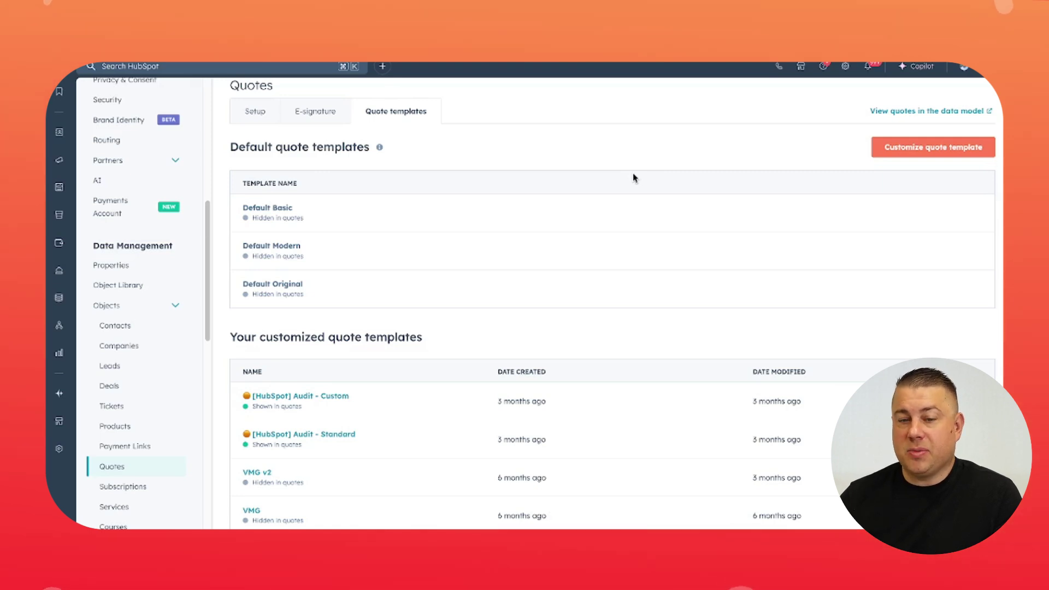
{"action": "scroll", "coordinate": [623, 173], "scroll_direction": "down", "scroll_amount": 14}
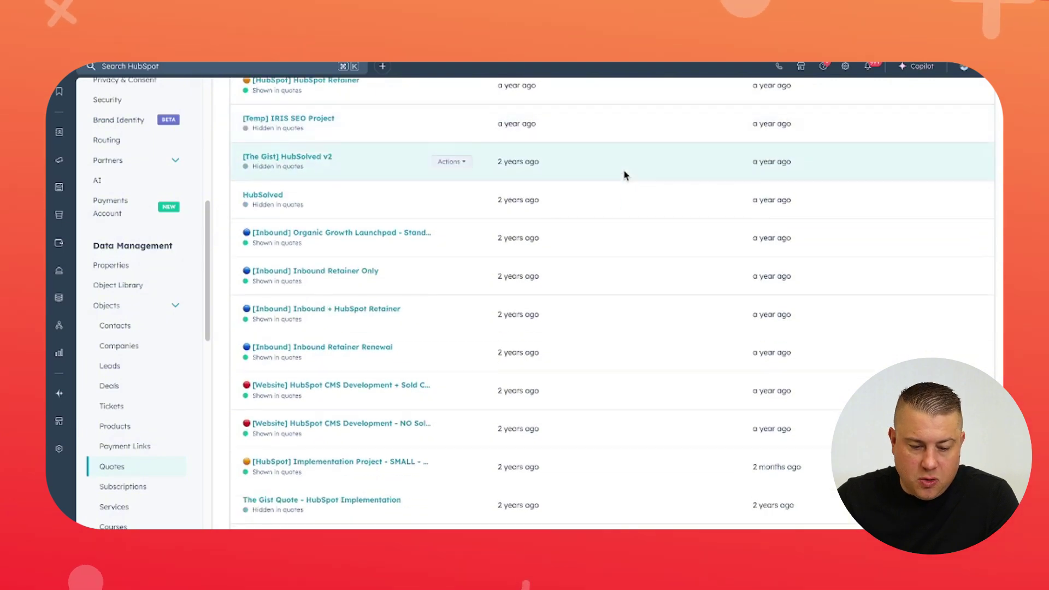
{"action": "left_click", "coordinate": [361, 310]}
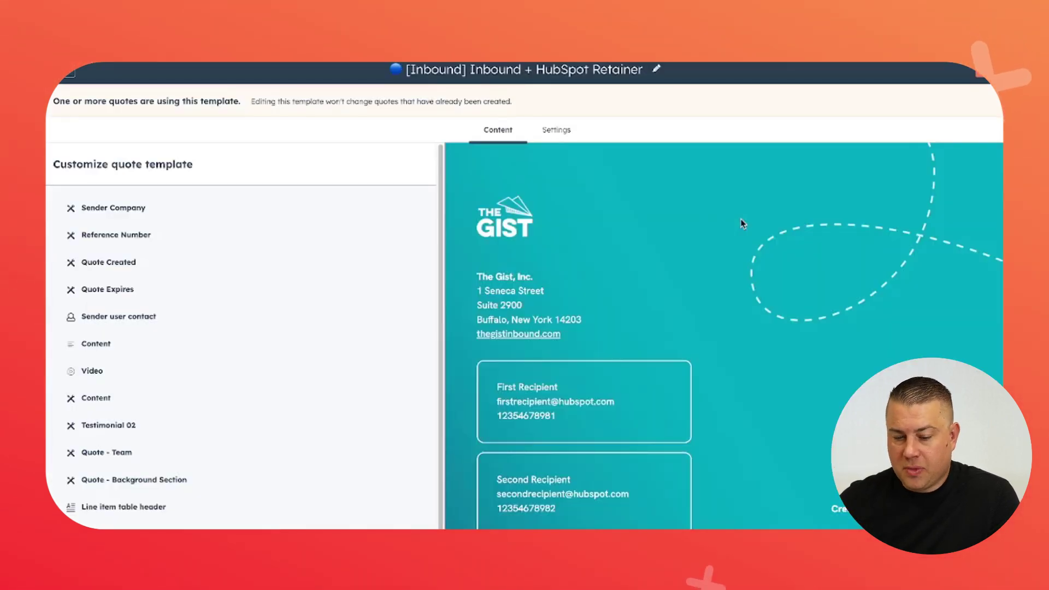
- Examine the retainer template's branded header, recipient boxes, quote details and introductory proposal text
{"action": "scroll", "coordinate": [607, 229], "scroll_direction": "down", "scroll_amount": 10}
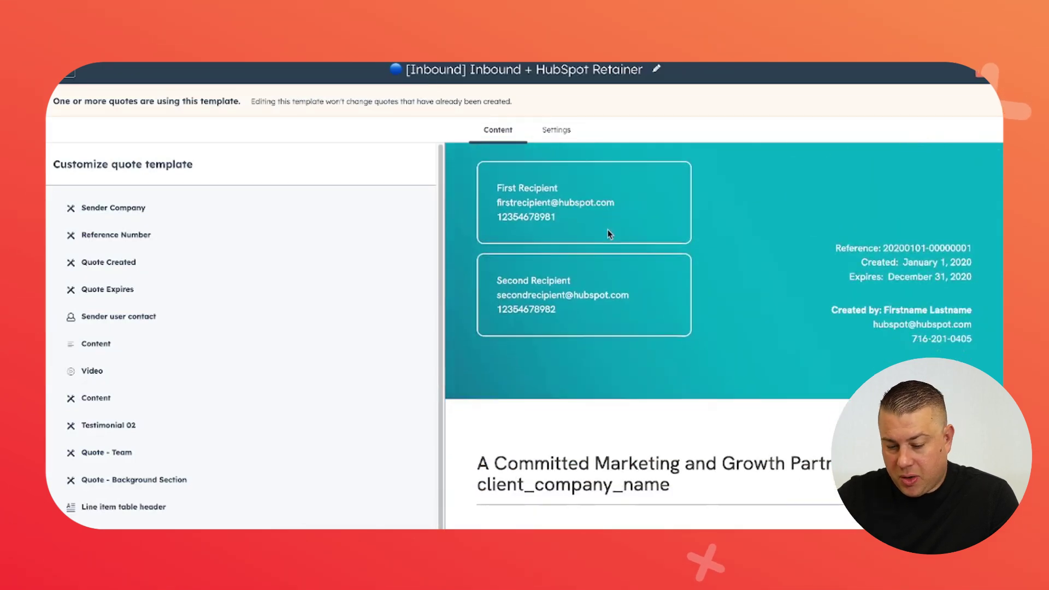
{"action": "scroll", "coordinate": [608, 234], "scroll_direction": "up", "scroll_amount": 10}
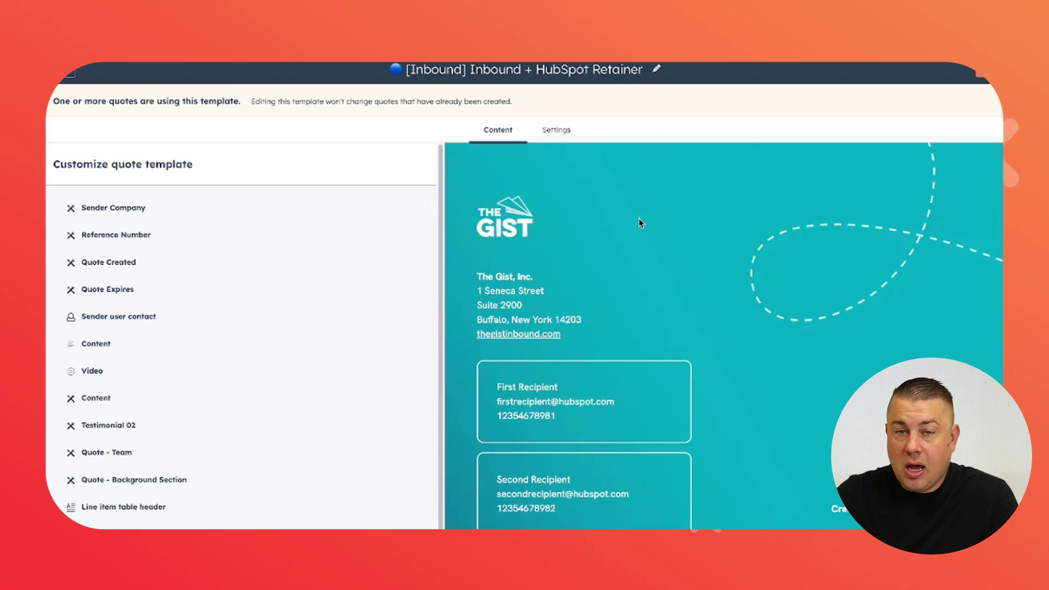
{"action": "scroll", "coordinate": [638, 219], "scroll_direction": "down", "scroll_amount": 5}
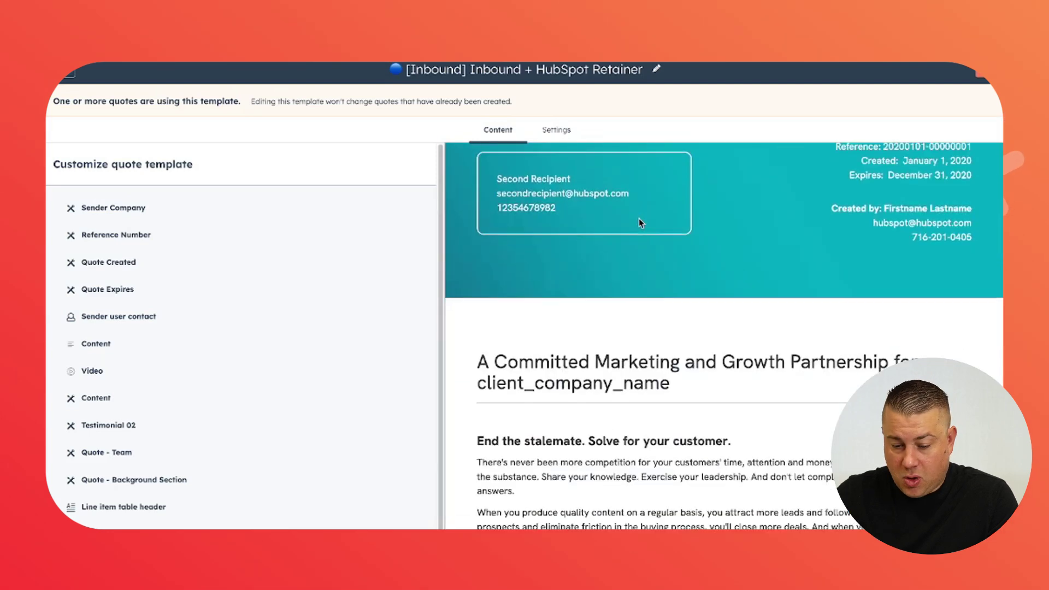
{"action": "scroll", "coordinate": [639, 218], "scroll_direction": "down", "scroll_amount": 9}
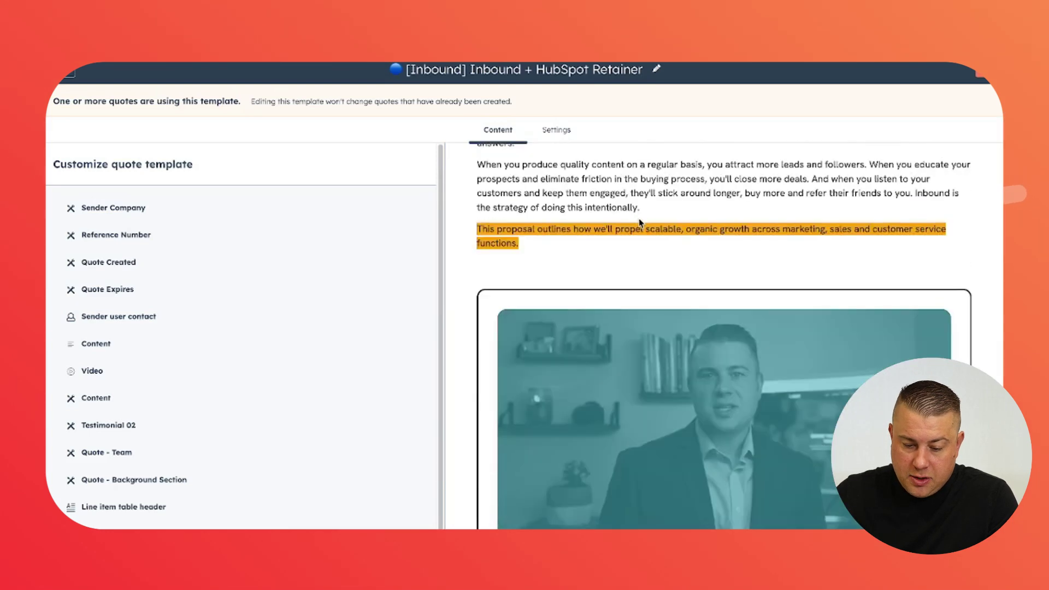
{"action": "scroll", "coordinate": [639, 218], "scroll_direction": "up", "scroll_amount": 14}
{"action": "scroll", "coordinate": [638, 218], "scroll_direction": "down", "scroll_amount": 5}
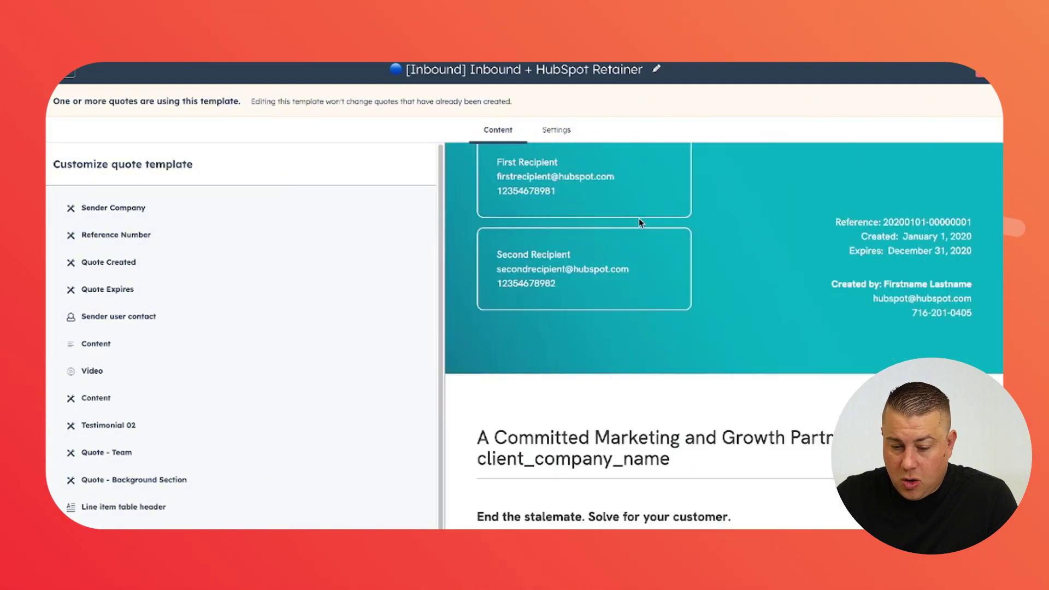
{"action": "scroll", "coordinate": [656, 221], "scroll_direction": "up", "scroll_amount": 5}
{"action": "scroll", "coordinate": [722, 231], "scroll_direction": "down", "scroll_amount": 8}
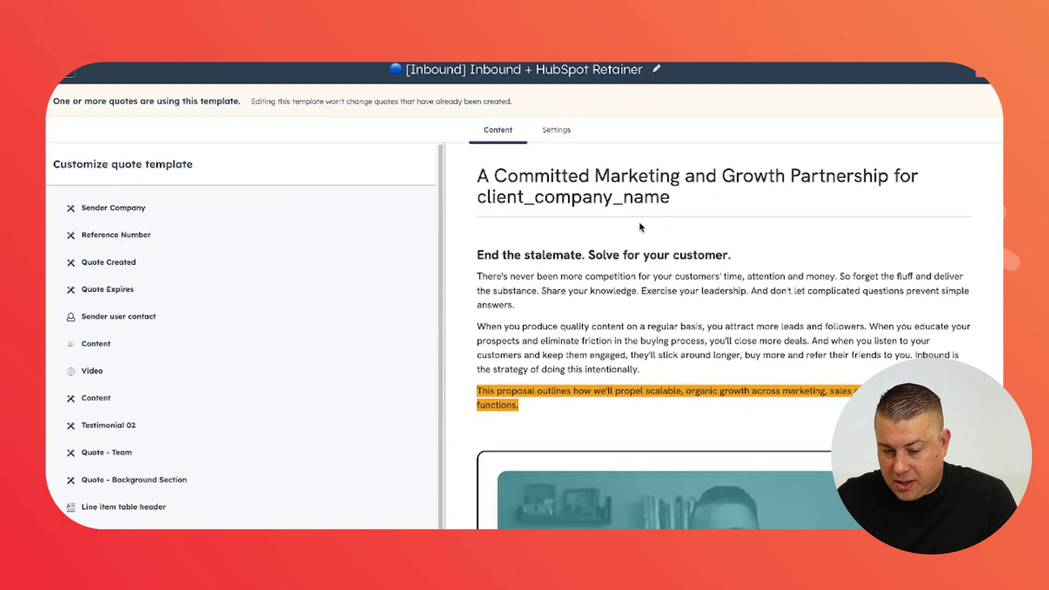
- Highlight the proposal heading's wording and its client_company_name placeholder to point out the personalized text
{"action": "left_click_drag", "start_coordinate": [481, 198], "coordinate": [678, 203]}
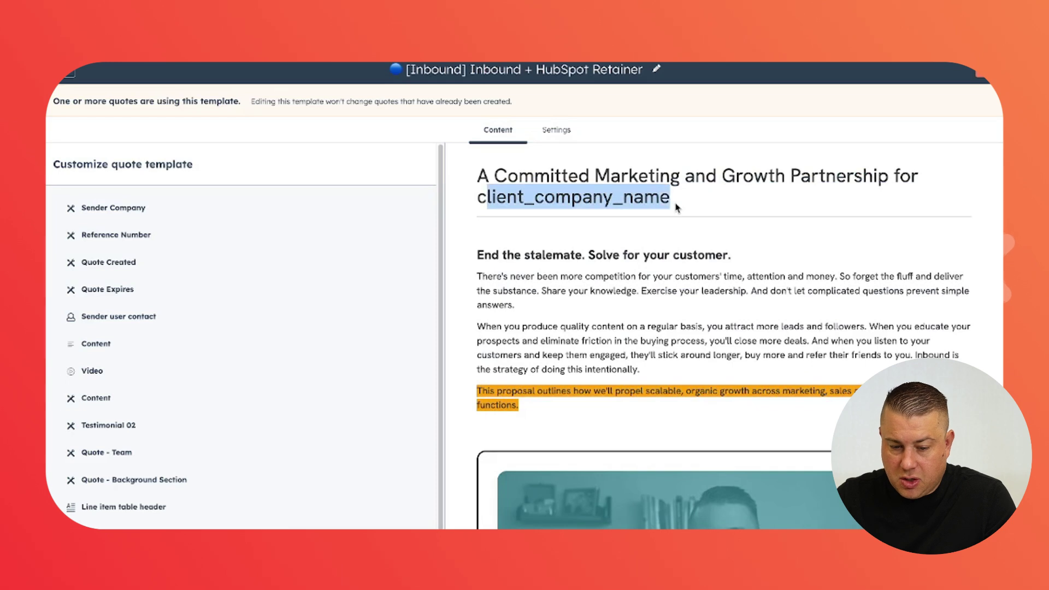
{"action": "left_click", "coordinate": [507, 174]}
{"action": "left_click_drag", "start_coordinate": [492, 175], "coordinate": [902, 166]}
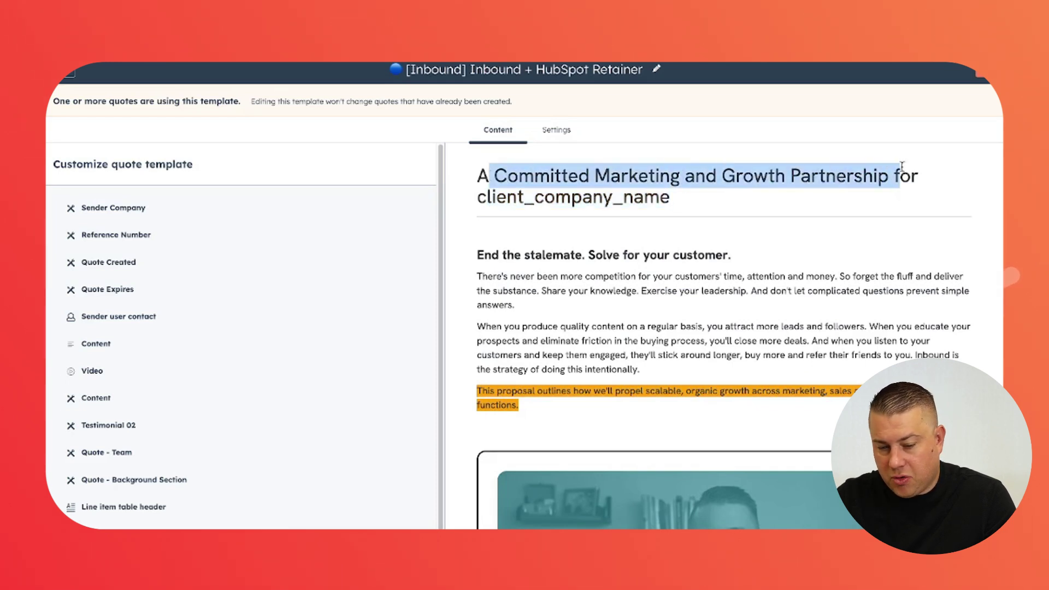
{"action": "left_click_drag", "start_coordinate": [482, 200], "coordinate": [628, 202]}
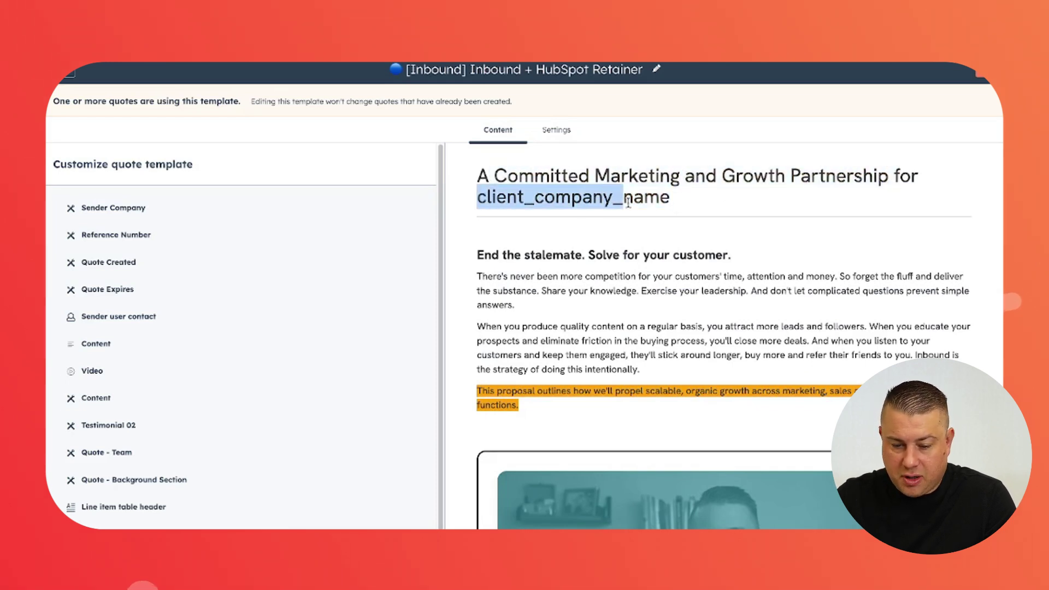
{"action": "left_click", "coordinate": [675, 230]}
- Review the retainer template's video, project management, testimonial, team and HubSpot partner sections
{"action": "scroll", "coordinate": [673, 249], "scroll_direction": "down", "scroll_amount": 4}
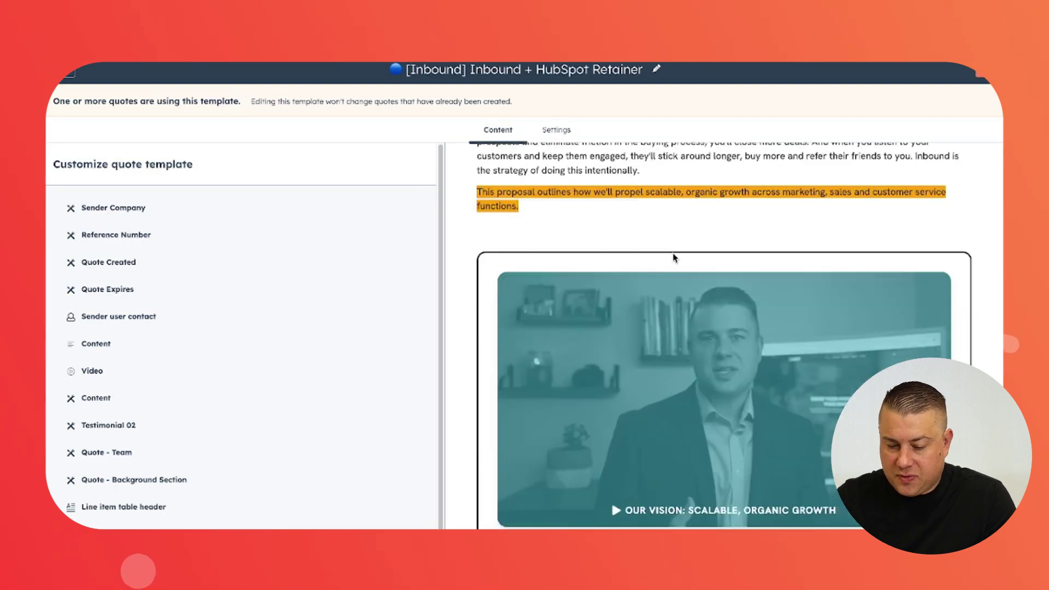
{"action": "scroll", "coordinate": [673, 255], "scroll_direction": "down", "scroll_amount": 15}
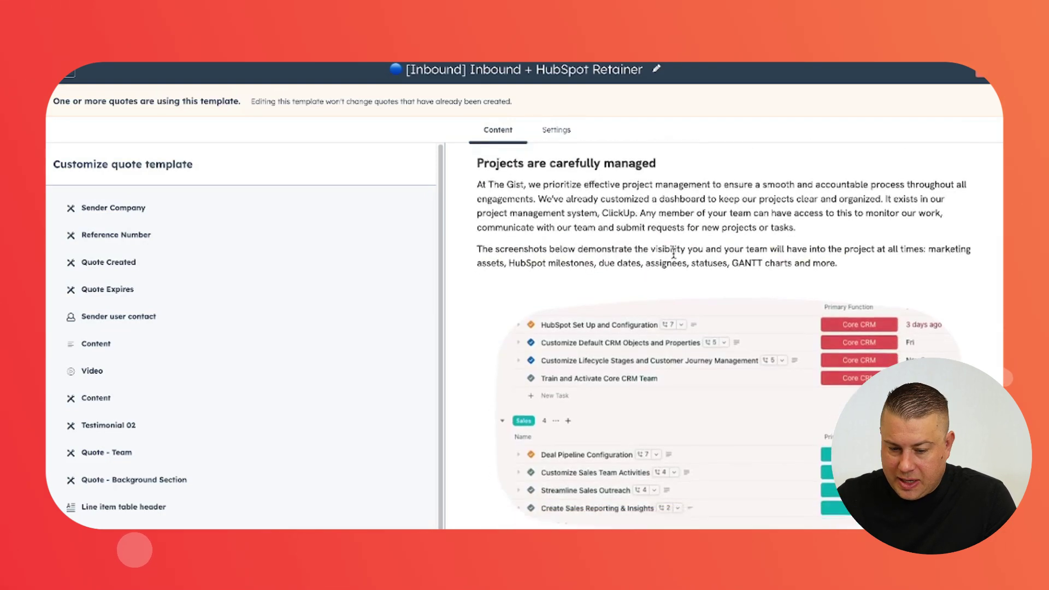
{"action": "scroll", "coordinate": [673, 253], "scroll_direction": "down", "scroll_amount": 15}
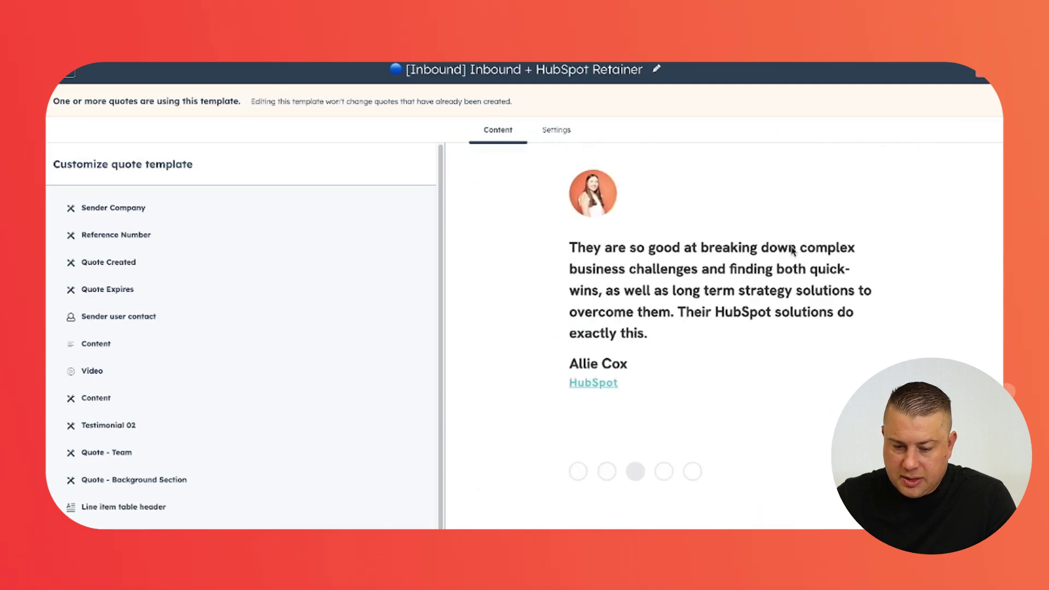
{"action": "scroll", "coordinate": [709, 261], "scroll_direction": "down", "scroll_amount": 10}
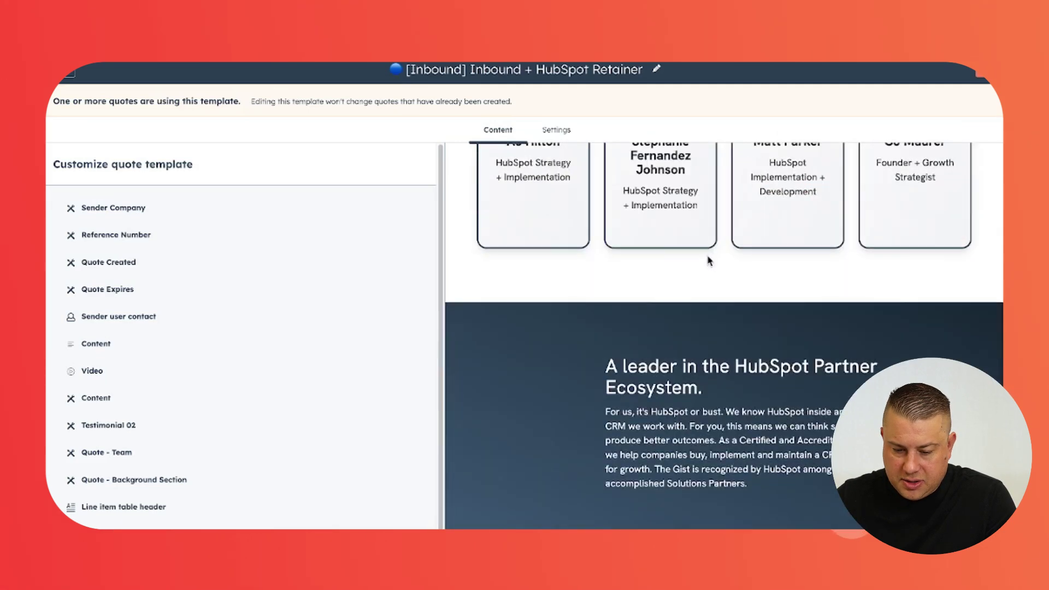
- Review the retainer template's closing sections, sample line items and pricing summary, including the specifics, getting-started, billing and support text
{"action": "scroll", "coordinate": [709, 261], "scroll_direction": "down", "scroll_amount": 12}
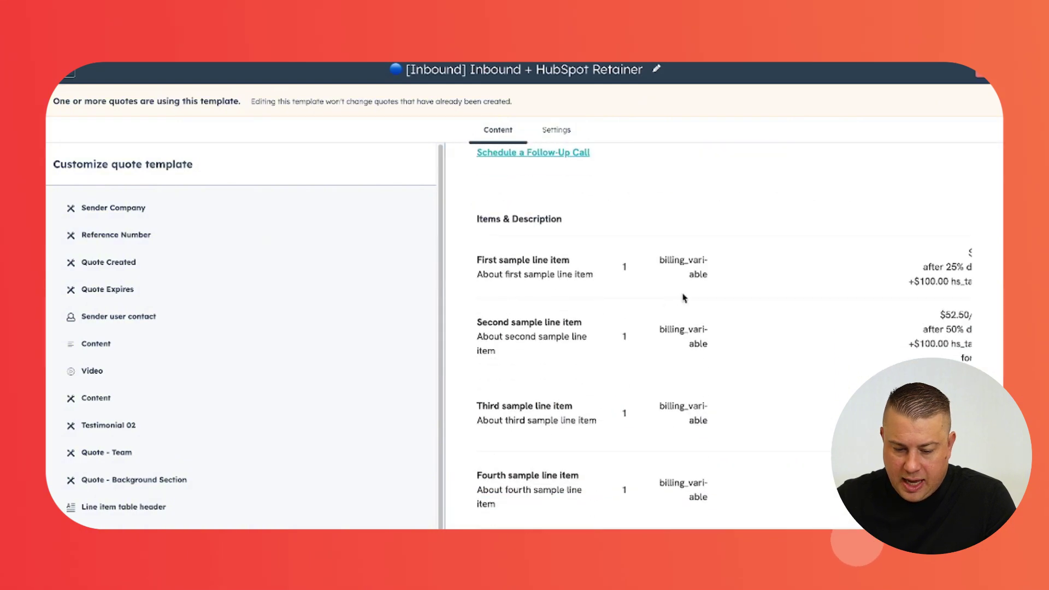
{"action": "scroll", "coordinate": [737, 315], "scroll_direction": "down", "scroll_amount": 5}
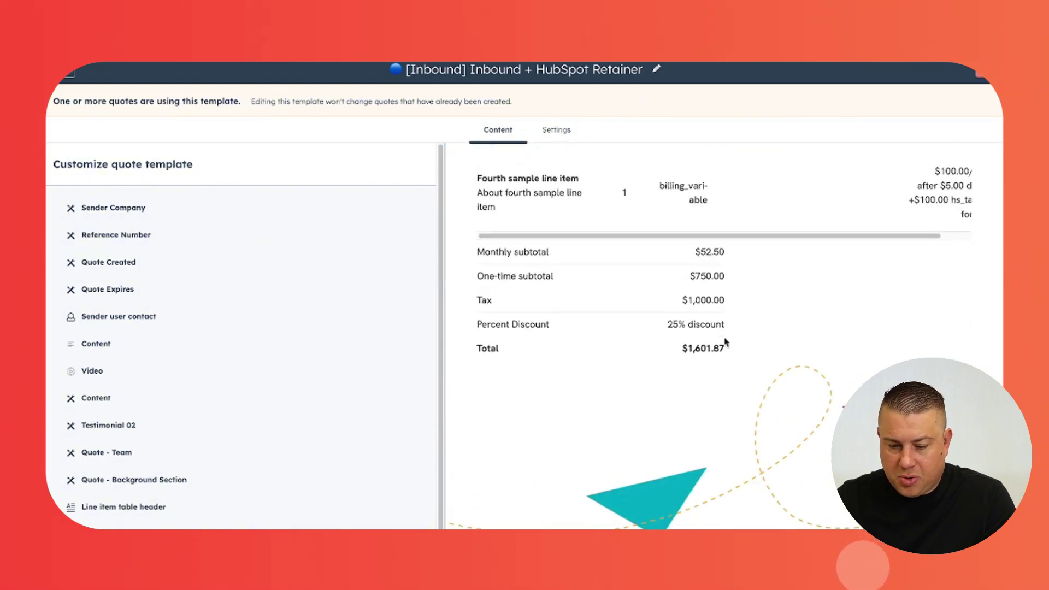
{"action": "scroll", "coordinate": [748, 324], "scroll_direction": "up", "scroll_amount": 10}
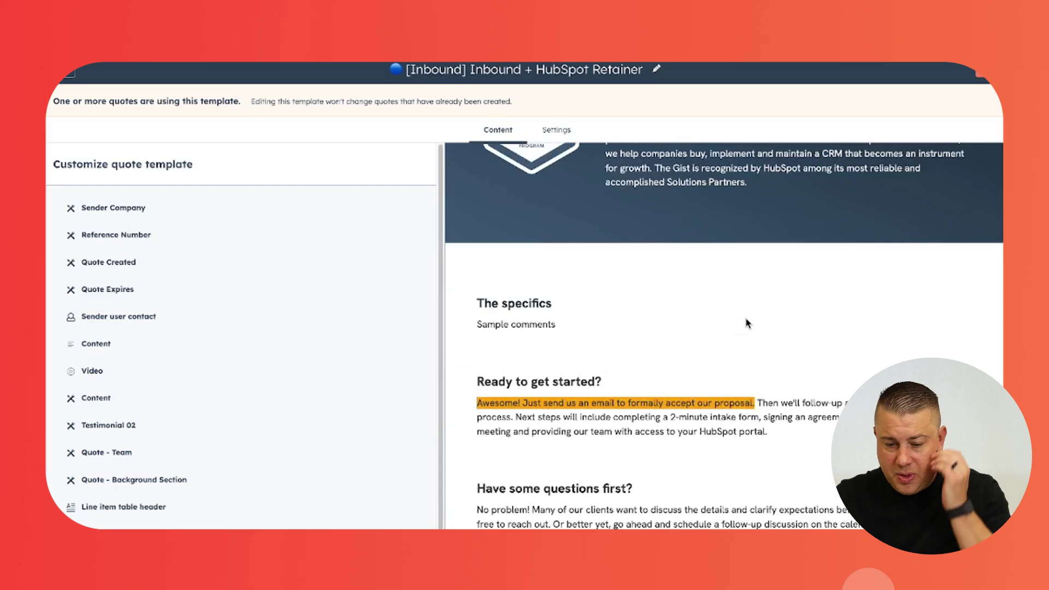
{"action": "scroll", "coordinate": [747, 323], "scroll_direction": "up", "scroll_amount": 5}
{"action": "scroll", "coordinate": [747, 323], "scroll_direction": "down", "scroll_amount": 4}
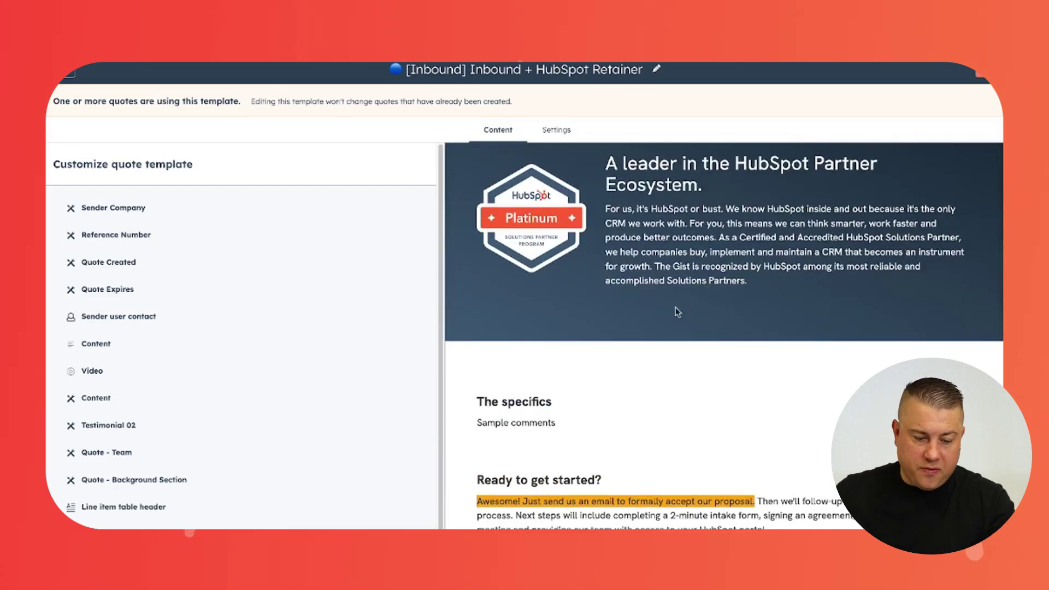
{"action": "scroll", "coordinate": [316, 312], "scroll_direction": "down", "scroll_amount": 1}
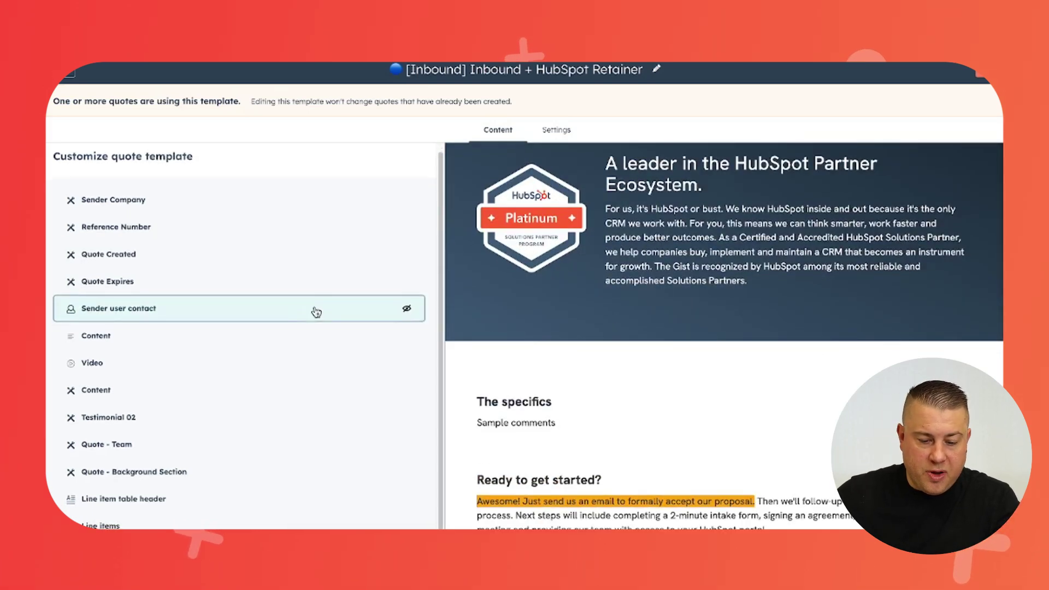
{"action": "scroll", "coordinate": [317, 311], "scroll_direction": "up", "scroll_amount": 1}
{"action": "scroll", "coordinate": [492, 305], "scroll_direction": "up", "scroll_amount": 12}
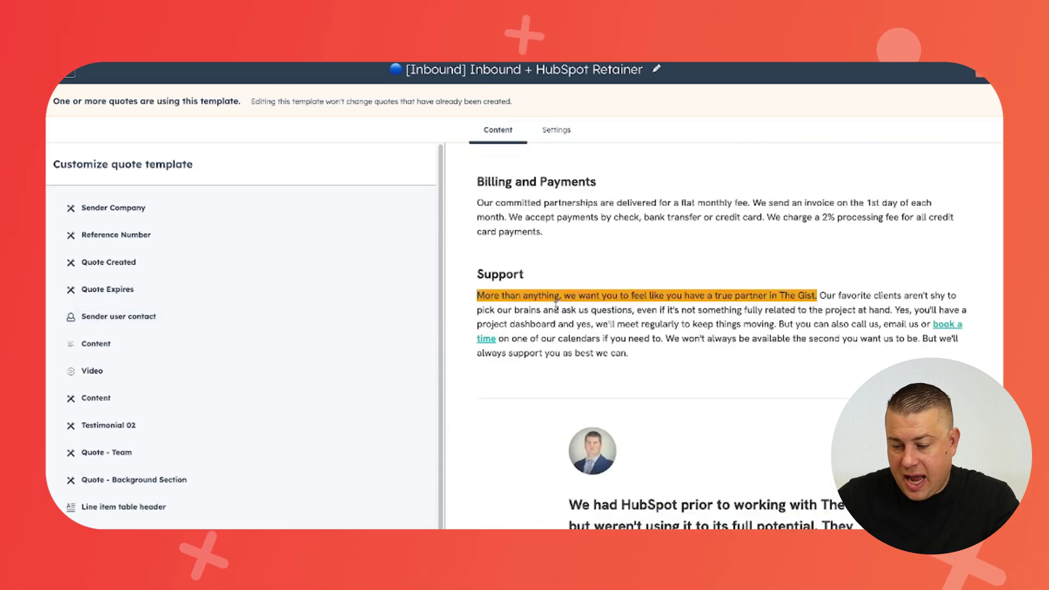
{"action": "scroll", "coordinate": [557, 306], "scroll_direction": "up", "scroll_amount": 10}
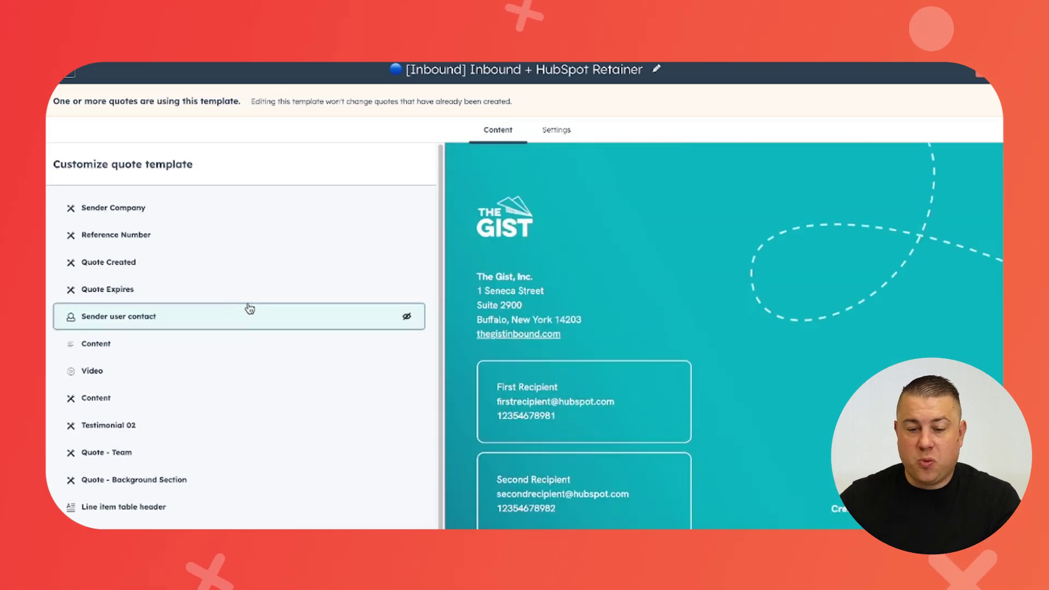
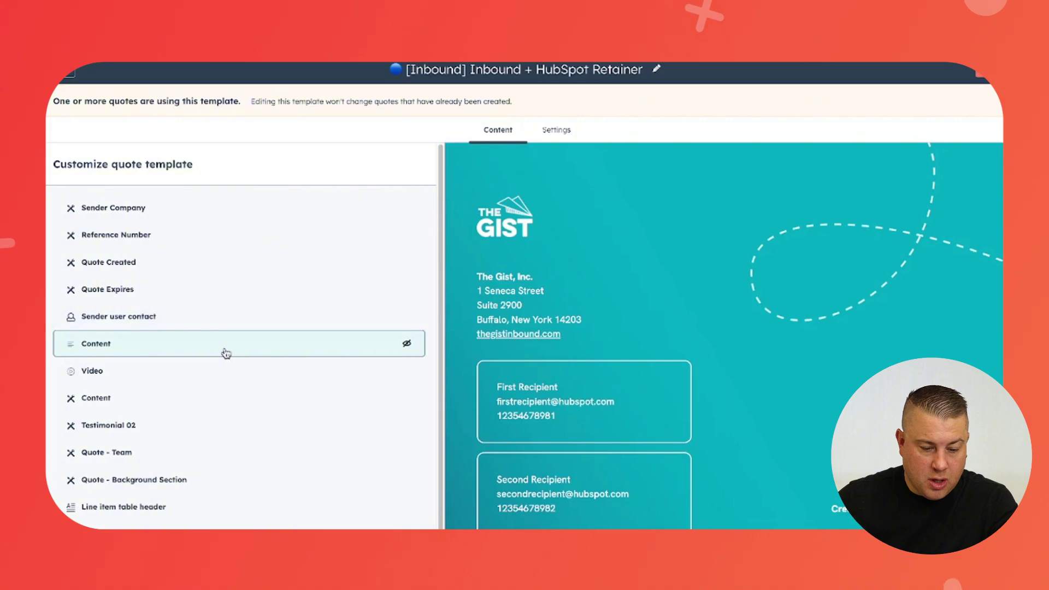
- Open the template's Content module and compare its rich text and Company Name personalization token with the quote preview
{"action": "scroll", "coordinate": [238, 312], "scroll_direction": "down", "scroll_amount": 4}
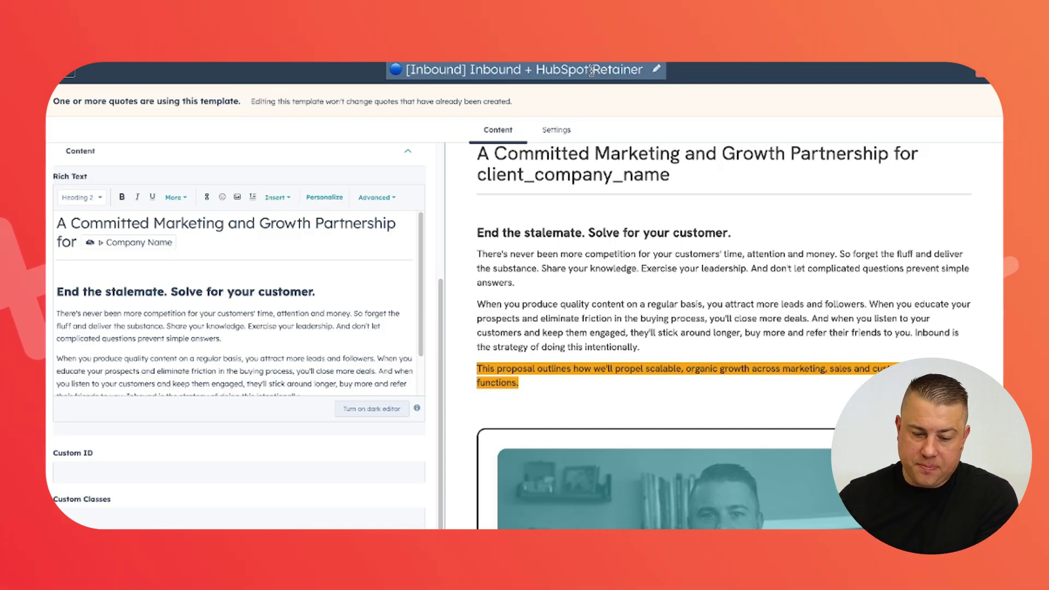
{"action": "scroll", "coordinate": [390, 201], "scroll_direction": "up", "scroll_amount": 4}
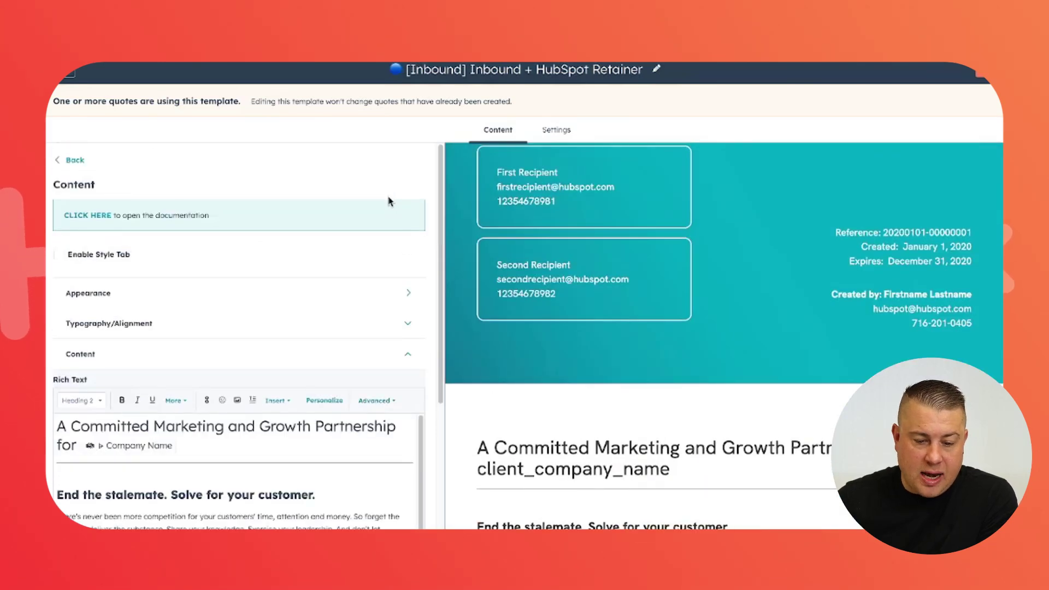
{"action": "scroll", "coordinate": [526, 238], "scroll_direction": "up", "scroll_amount": 4}
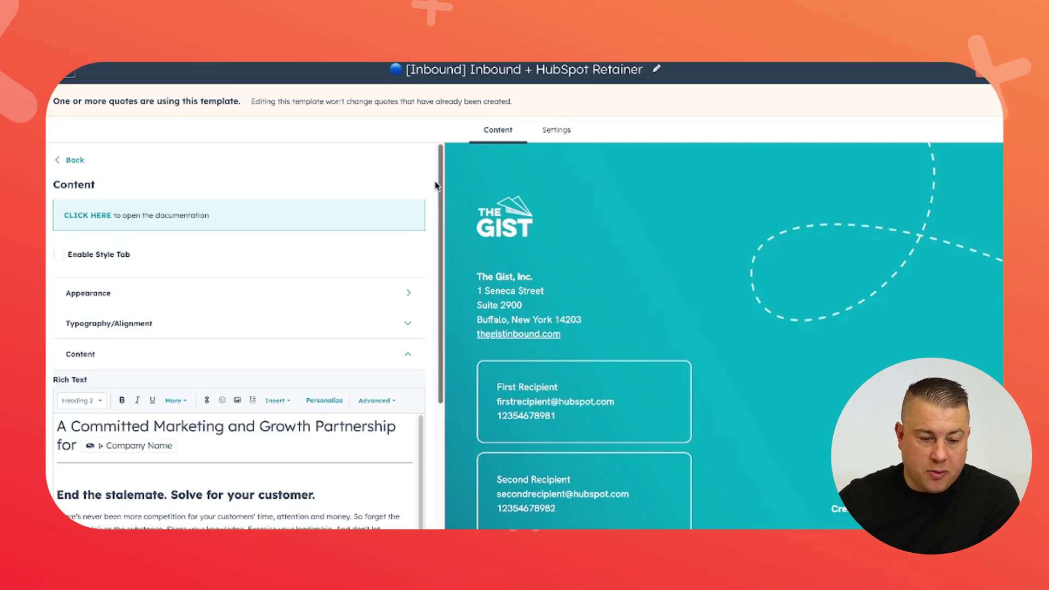
- Leave the retainer template editor and switch to the "Gist Quote Template" design in Figma, showing its proposal cover up close
{"action": "left_click", "coordinate": [69, 73]}
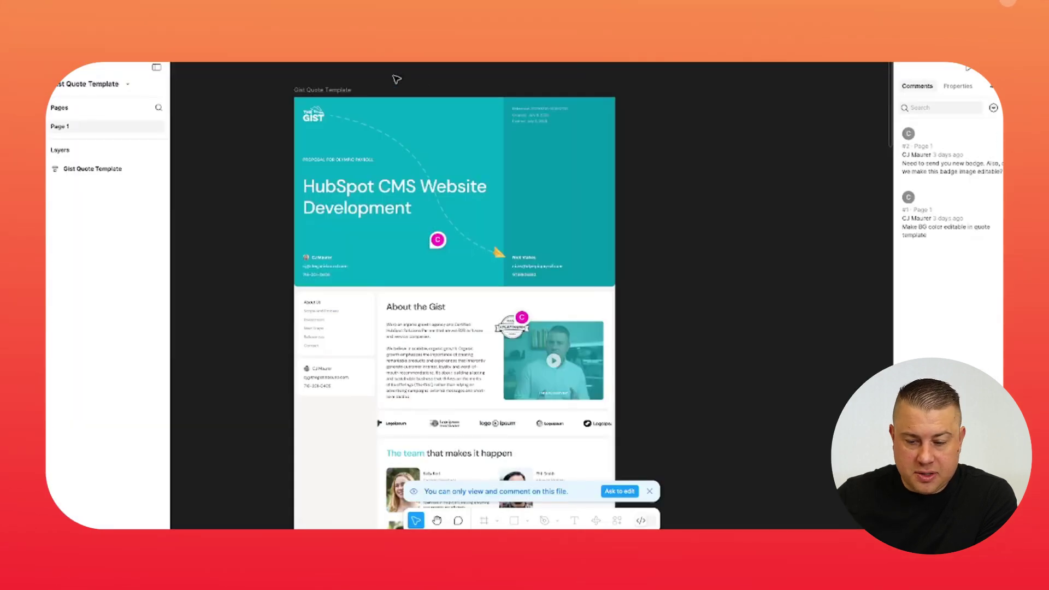
{"action": "scroll", "coordinate": [654, 189], "scroll_direction": "left", "scroll_amount": 3}
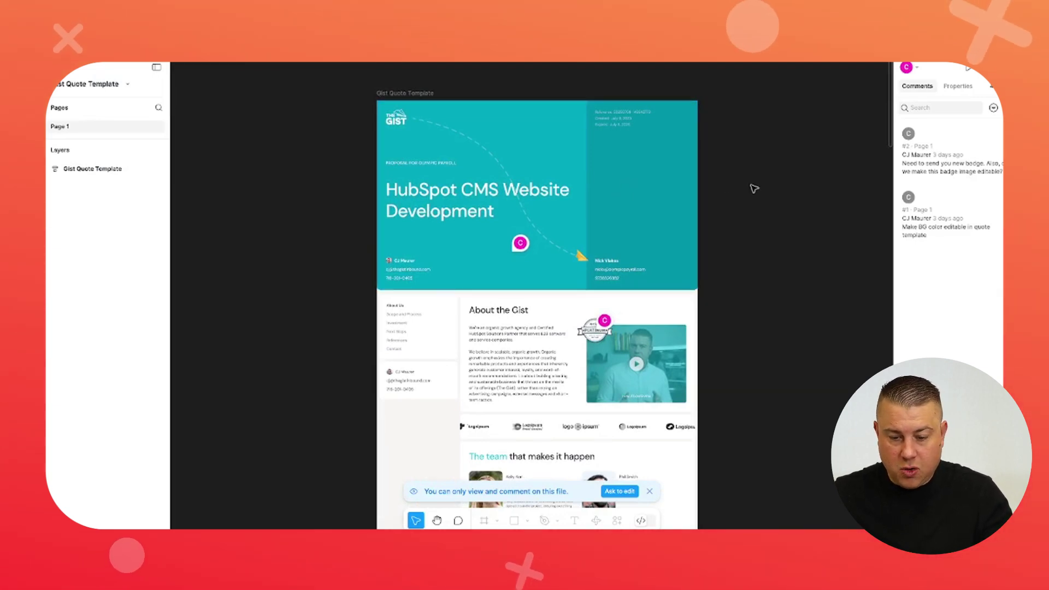
{"action": "scroll", "coordinate": [597, 180], "scroll_direction": "up", "scroll_amount": 5}
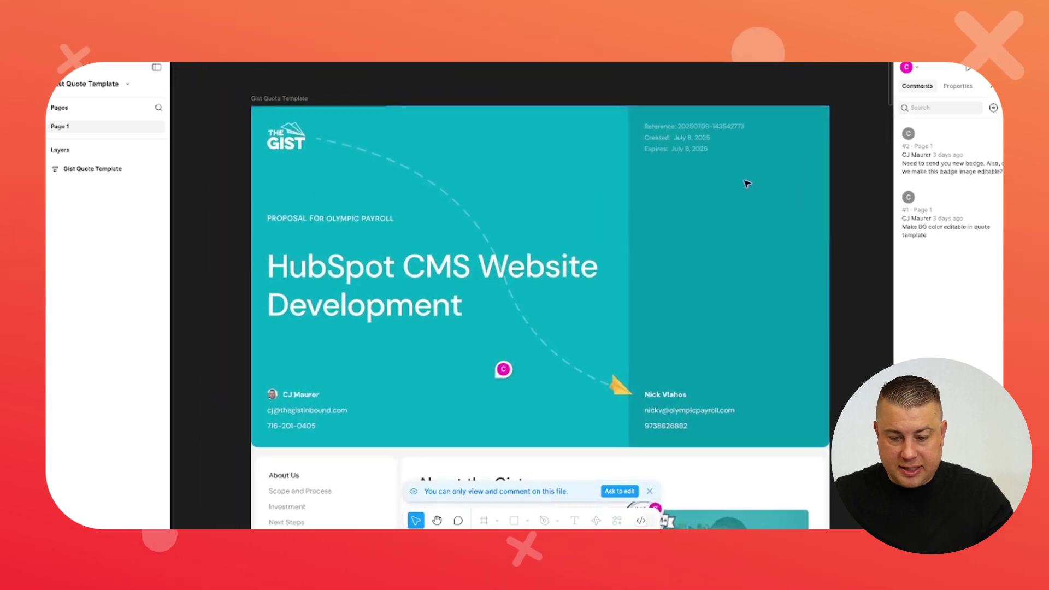
- Examine the design's proposal cover, contact details, section navigation and "About the Gist" block with its partner badge and video
{"action": "scroll", "coordinate": [747, 184], "scroll_direction": "down", "scroll_amount": 3}
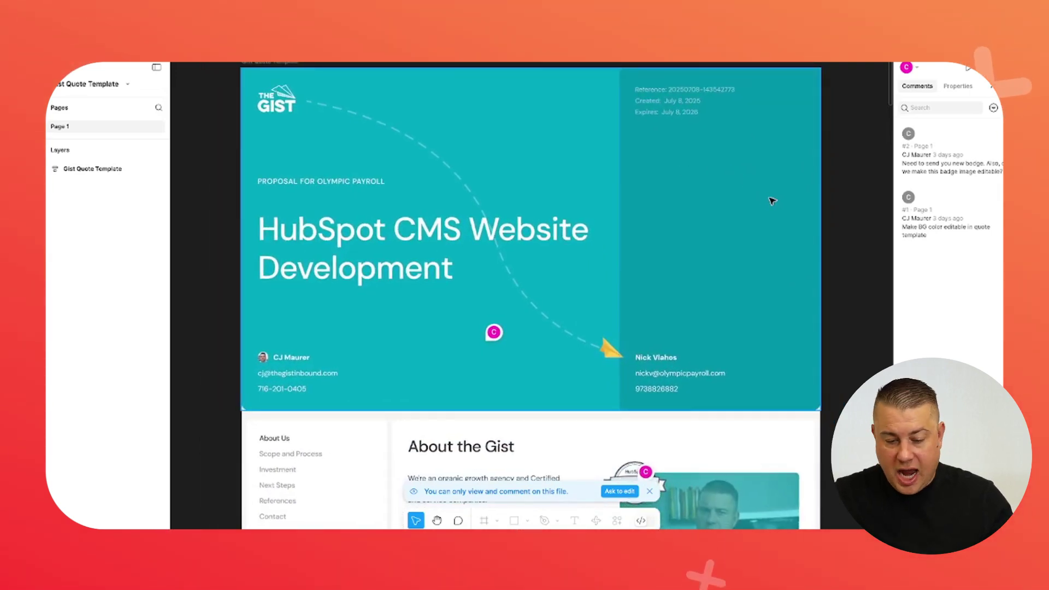
{"action": "scroll", "coordinate": [772, 201], "scroll_direction": "down", "scroll_amount": 5}
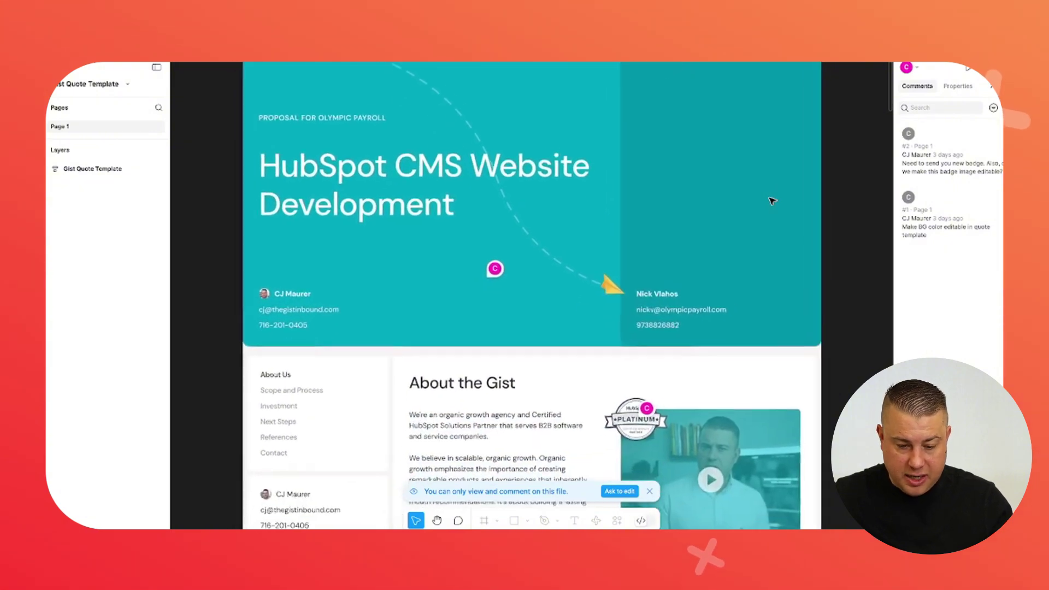
{"action": "scroll", "coordinate": [644, 202], "scroll_direction": "down", "scroll_amount": 8}
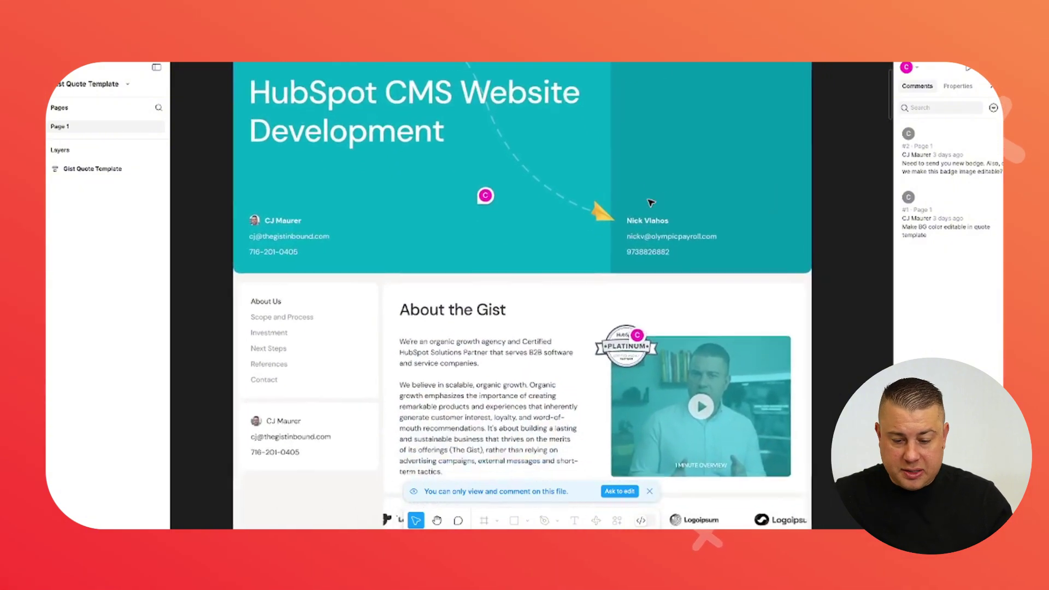
{"action": "scroll", "coordinate": [650, 202], "scroll_direction": "down", "scroll_amount": 1}
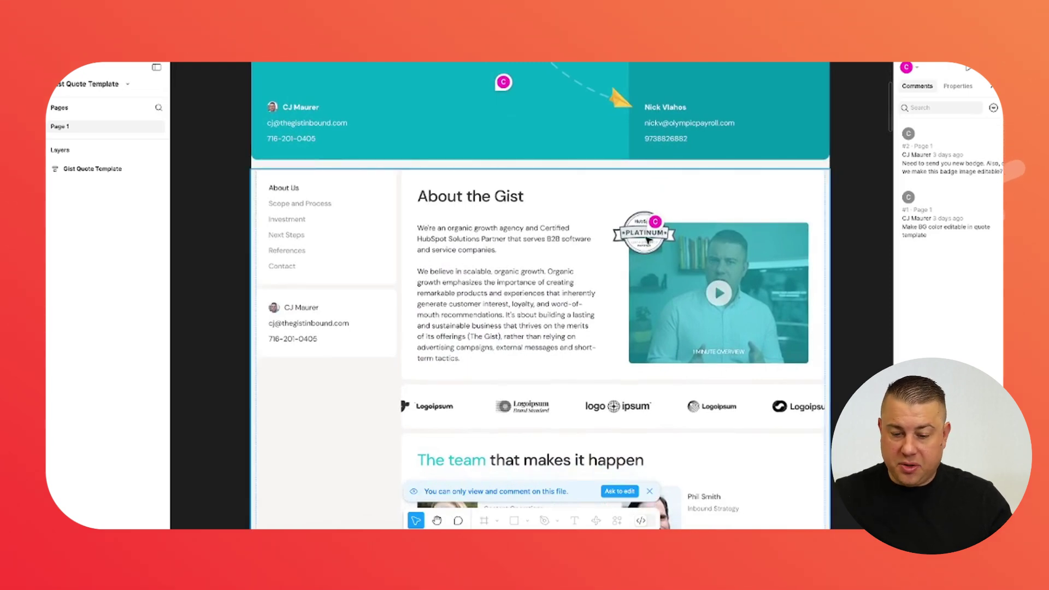
{"action": "scroll", "coordinate": [617, 233], "scroll_direction": "down", "scroll_amount": 1}
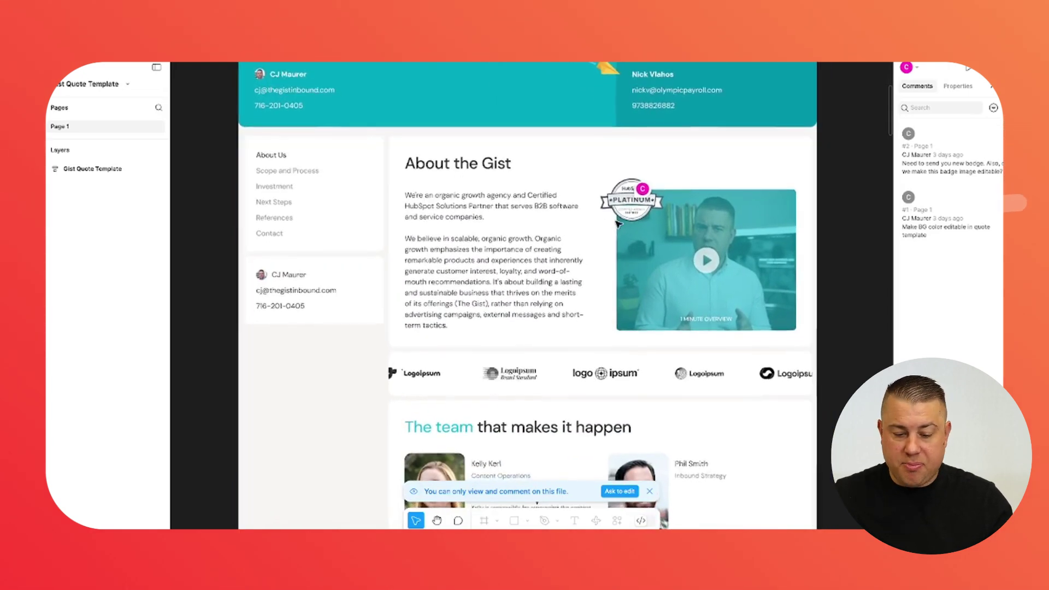
{"action": "scroll", "coordinate": [602, 207], "scroll_direction": "up", "scroll_amount": 3}
{"action": "scroll", "coordinate": [602, 207], "scroll_direction": "up", "scroll_amount": 5}
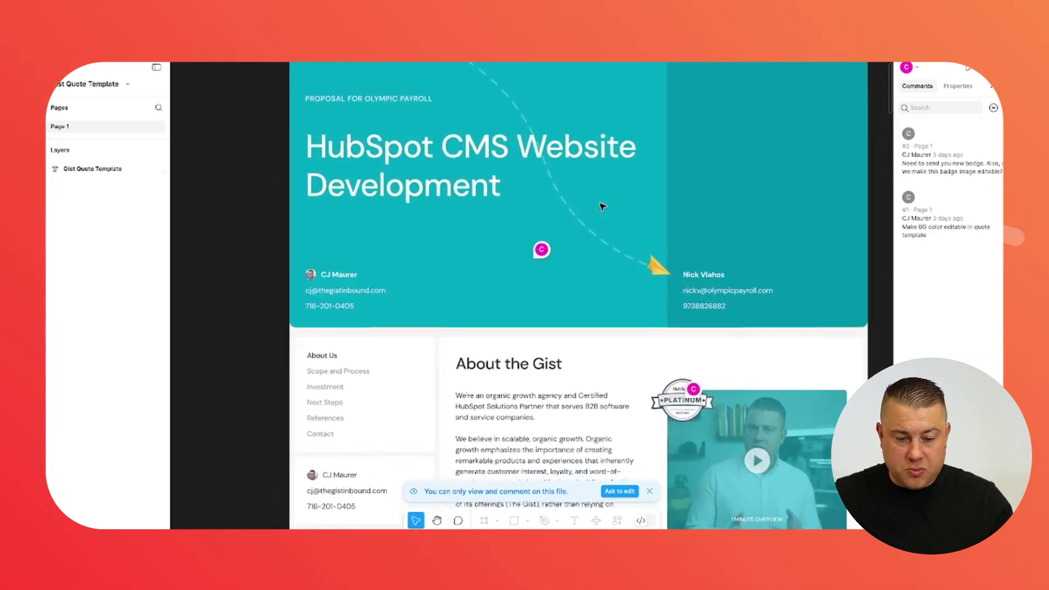
{"action": "scroll", "coordinate": [601, 207], "scroll_direction": "down", "scroll_amount": 1}
{"action": "scroll", "coordinate": [602, 207], "scroll_direction": "right", "scroll_amount": 1}
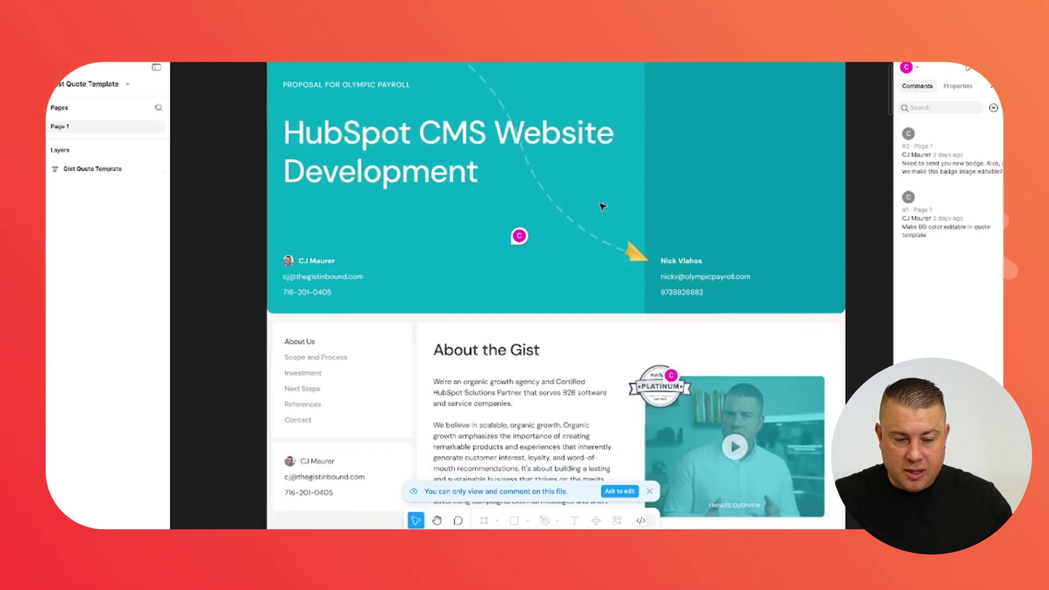
{"action": "scroll", "coordinate": [601, 206], "scroll_direction": "up", "scroll_amount": 2}
{"action": "scroll", "coordinate": [601, 207], "scroll_direction": "right", "scroll_amount": 1}
{"action": "scroll", "coordinate": [601, 206], "scroll_direction": "up", "scroll_amount": 1}
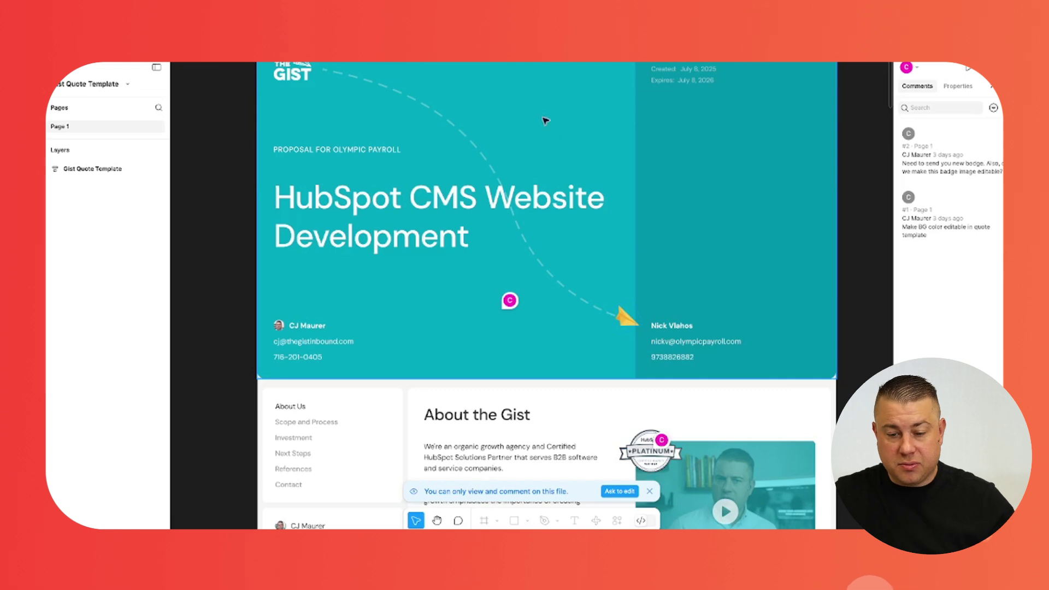
- Review the design's side navigation, client logos, team profiles, "How the process works" steps and "Scope of project" section
{"action": "scroll", "coordinate": [590, 144], "scroll_direction": "down", "scroll_amount": 1}
{"action": "scroll", "coordinate": [590, 143], "scroll_direction": "down", "scroll_amount": 3}
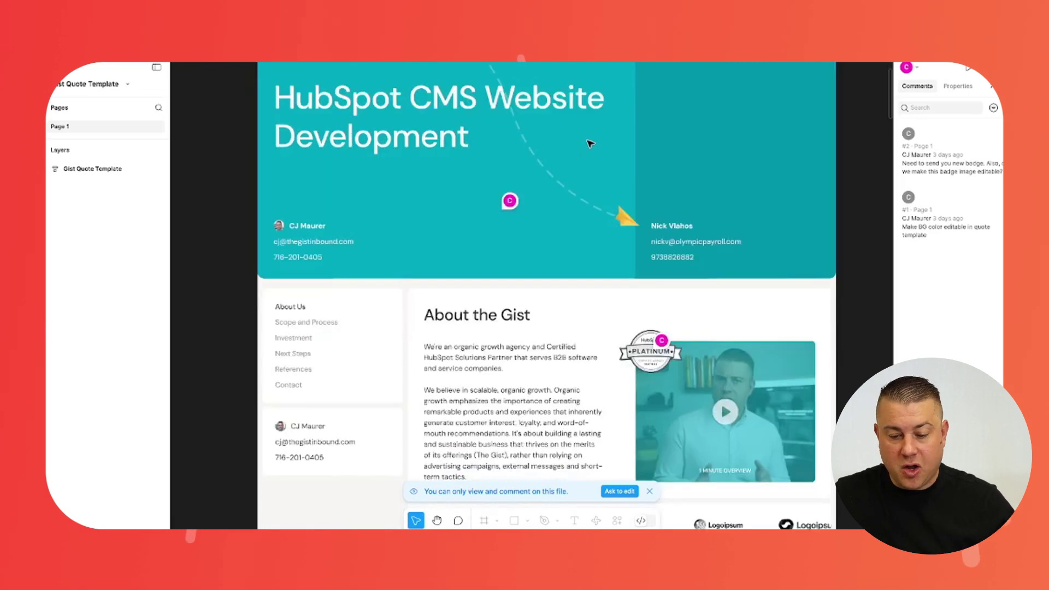
{"action": "scroll", "coordinate": [588, 142], "scroll_direction": "down", "scroll_amount": 5}
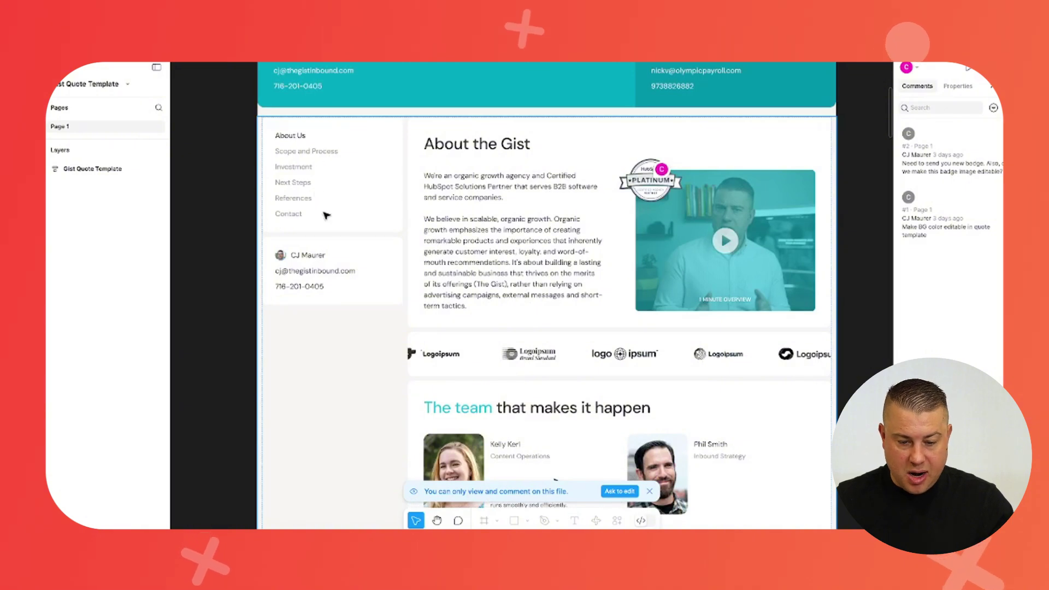
{"action": "scroll", "coordinate": [645, 341], "scroll_direction": "down", "scroll_amount": 14}
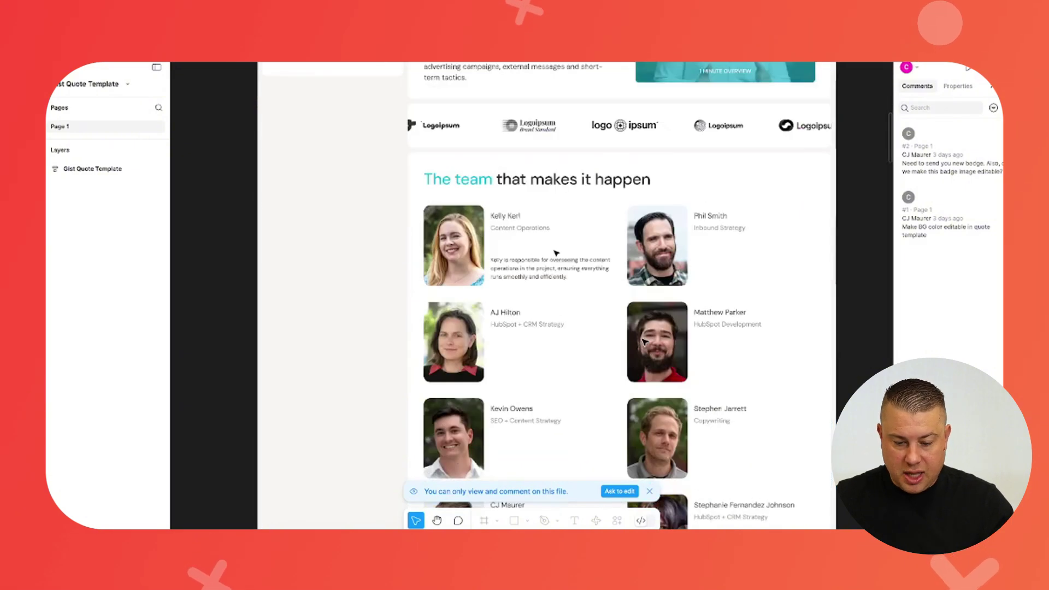
{"action": "scroll", "coordinate": [645, 342], "scroll_direction": "down", "scroll_amount": 15}
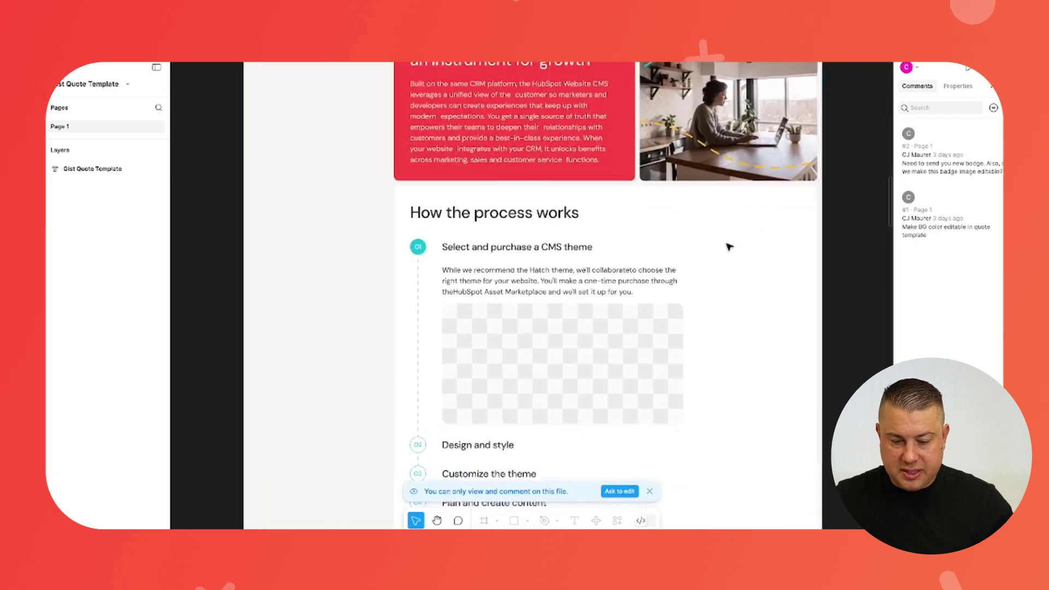
{"action": "scroll", "coordinate": [729, 247], "scroll_direction": "down", "scroll_amount": 1}
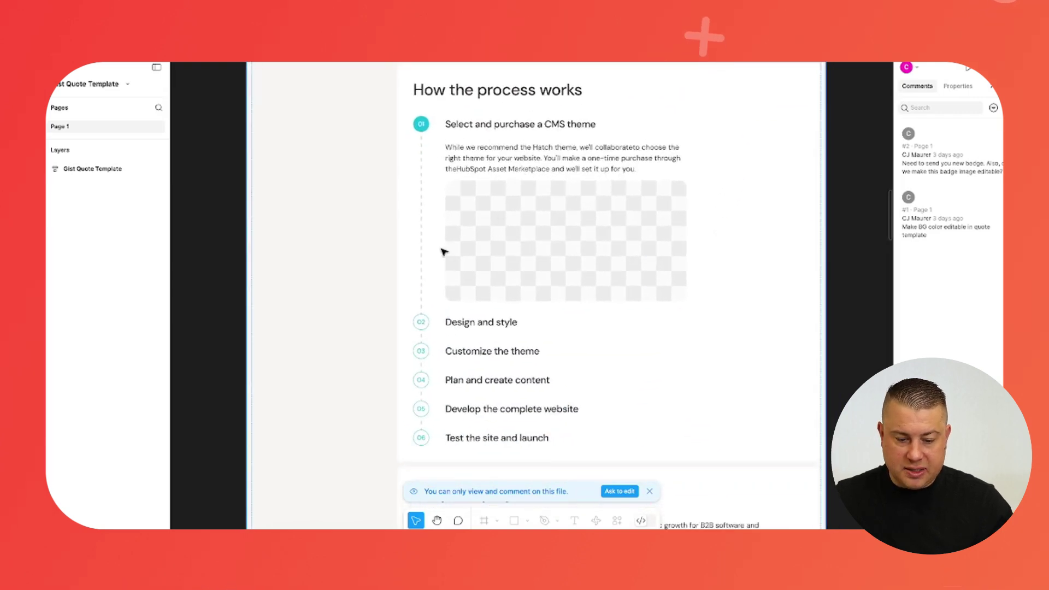
{"action": "scroll", "coordinate": [476, 236], "scroll_direction": "down", "scroll_amount": 10}
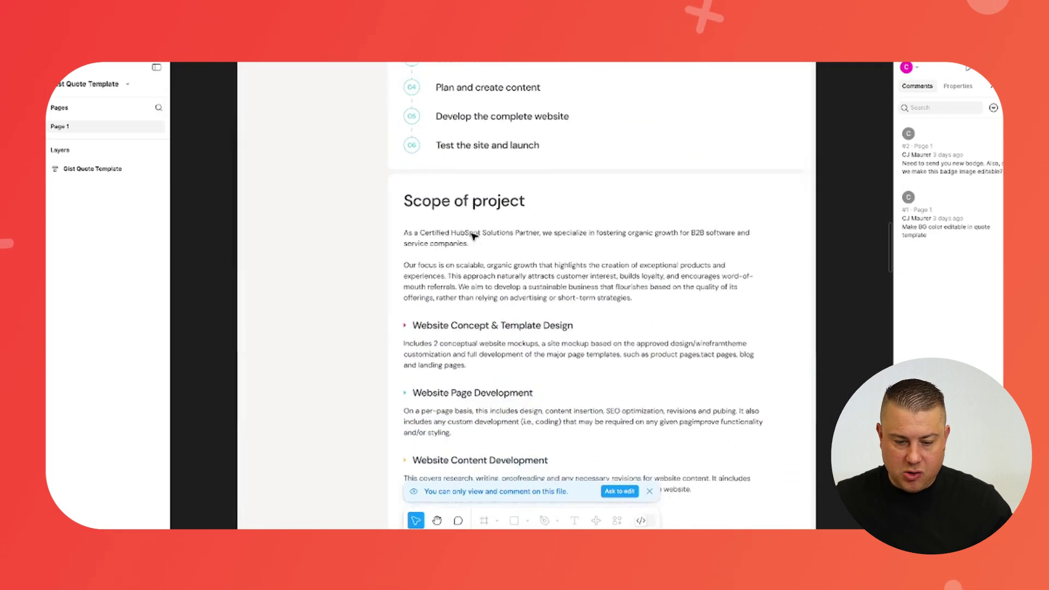
- Examine the Pricing section's Up-Front, Monthly and Annual Deliverables tables and the Implementation + Payment Schedule text
{"action": "scroll", "coordinate": [535, 229], "scroll_direction": "down", "scroll_amount": 7}
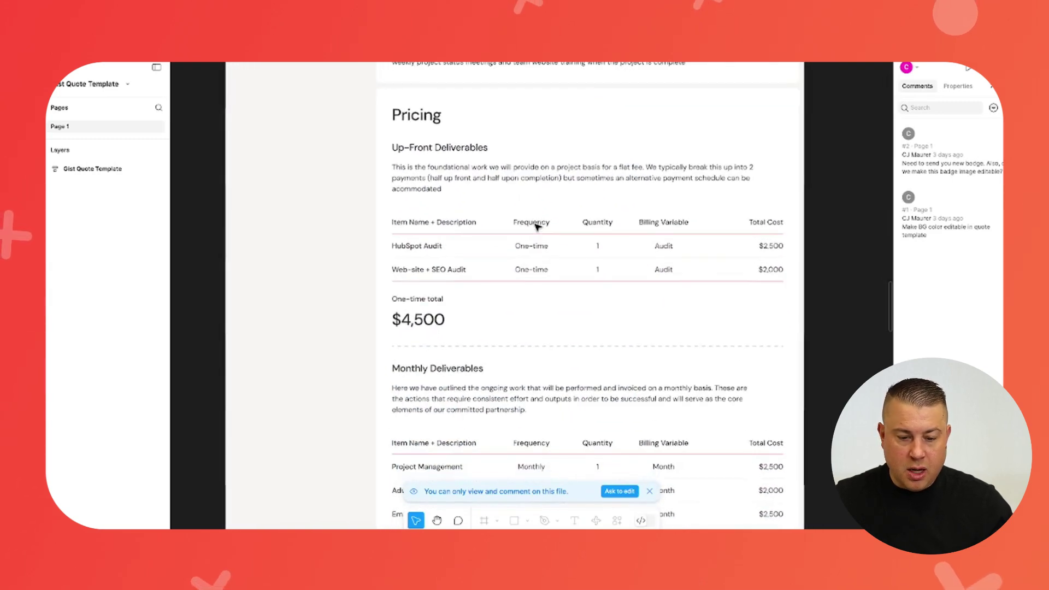
{"action": "scroll", "coordinate": [542, 225], "scroll_direction": "down", "scroll_amount": 1}
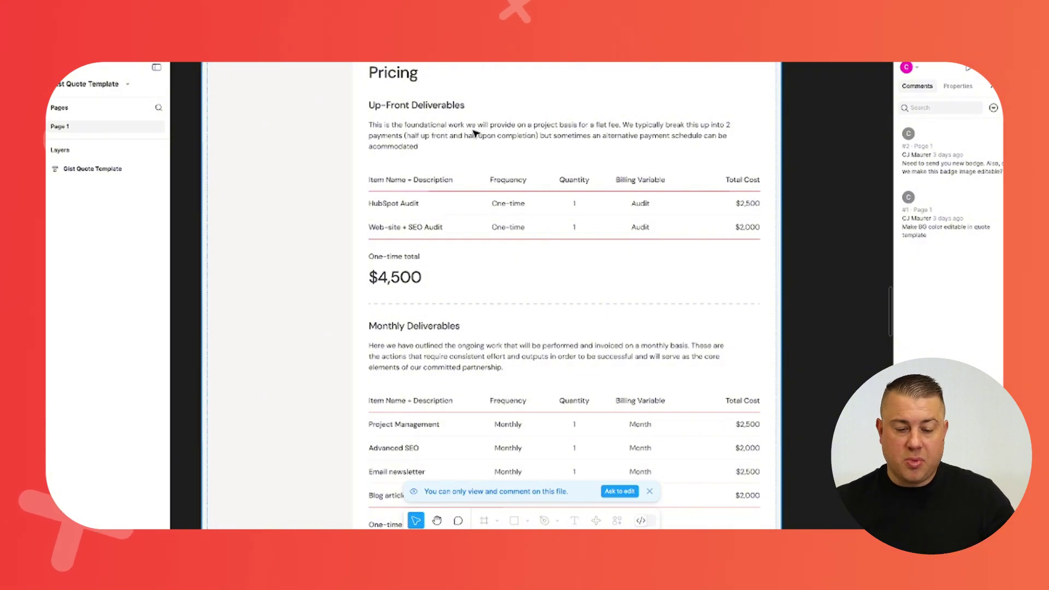
{"action": "scroll", "coordinate": [474, 133], "scroll_direction": "down", "scroll_amount": 1}
{"action": "scroll", "coordinate": [474, 132], "scroll_direction": "down", "scroll_amount": 8}
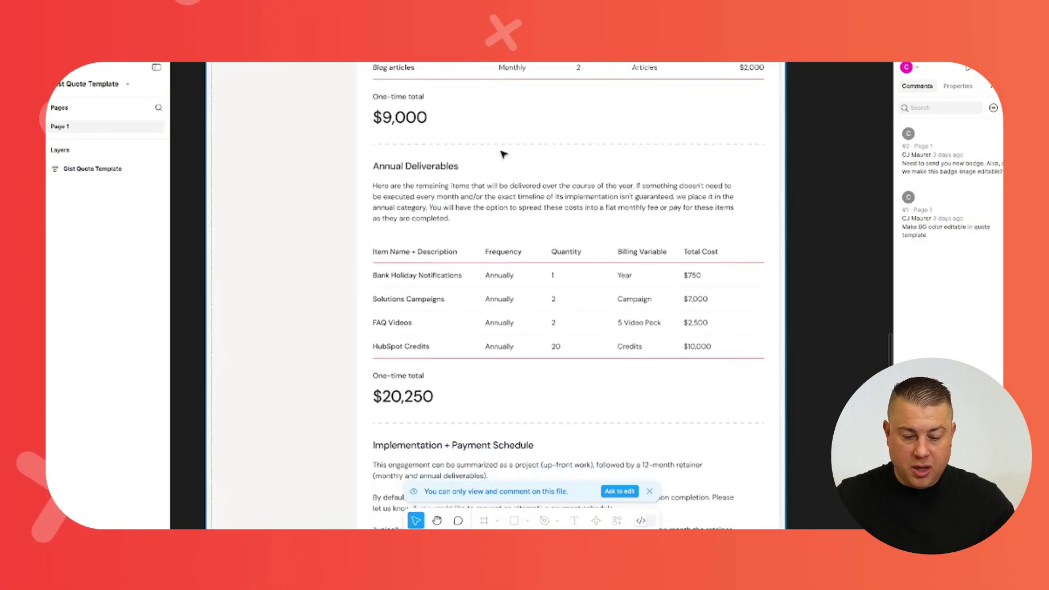
{"action": "scroll", "coordinate": [562, 198], "scroll_direction": "down", "scroll_amount": 3}
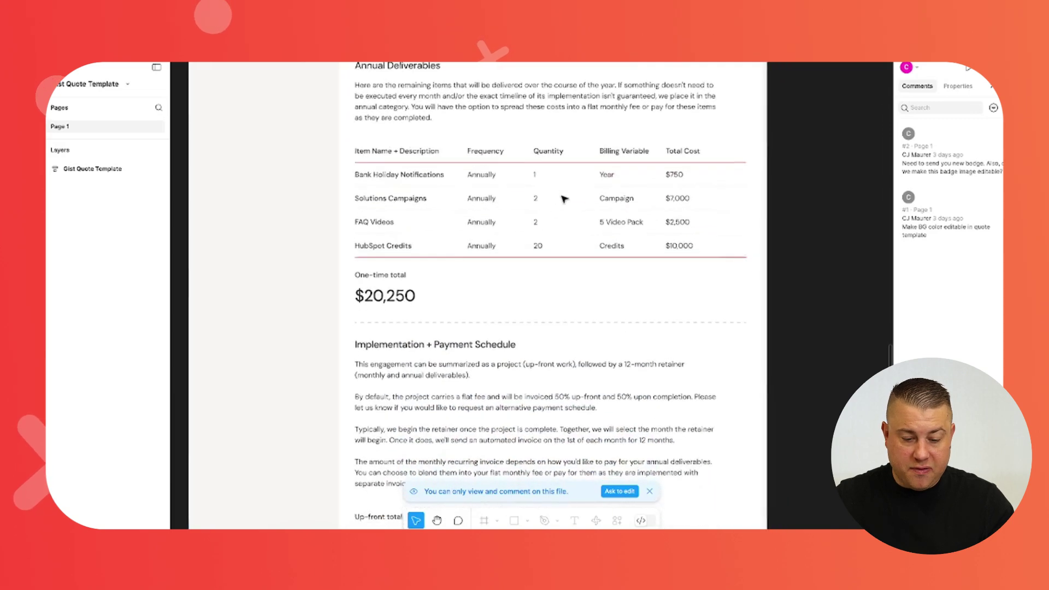
- Review the call-to-action banners, FAQ, testimonial and "Thank you!" meeting scheduler, and select the frame containing the testimonial
{"action": "scroll", "coordinate": [568, 202], "scroll_direction": "down", "scroll_amount": 13}
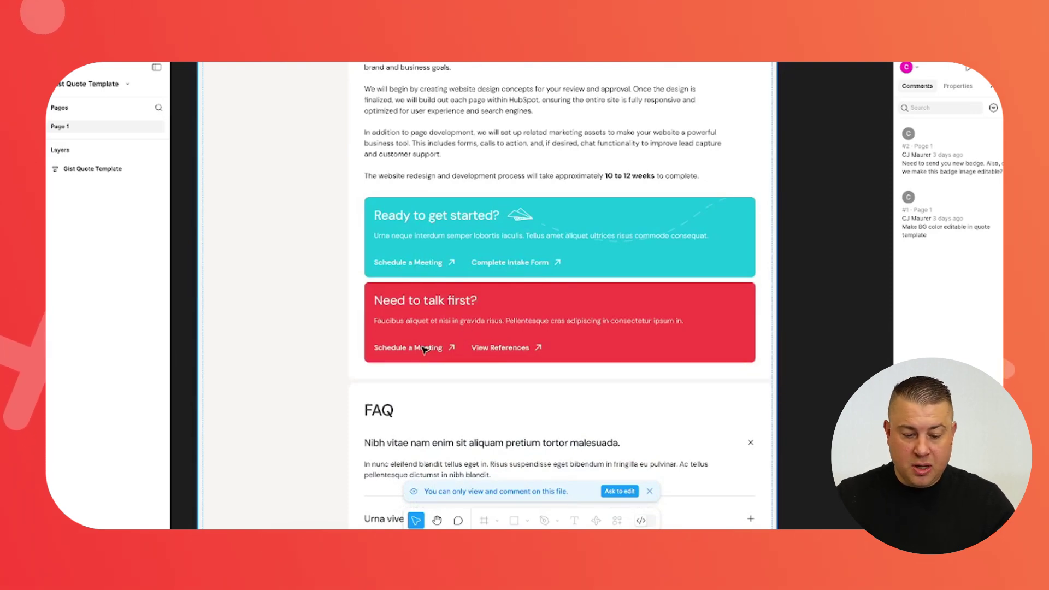
{"action": "scroll", "coordinate": [424, 350], "scroll_direction": "down", "scroll_amount": 8}
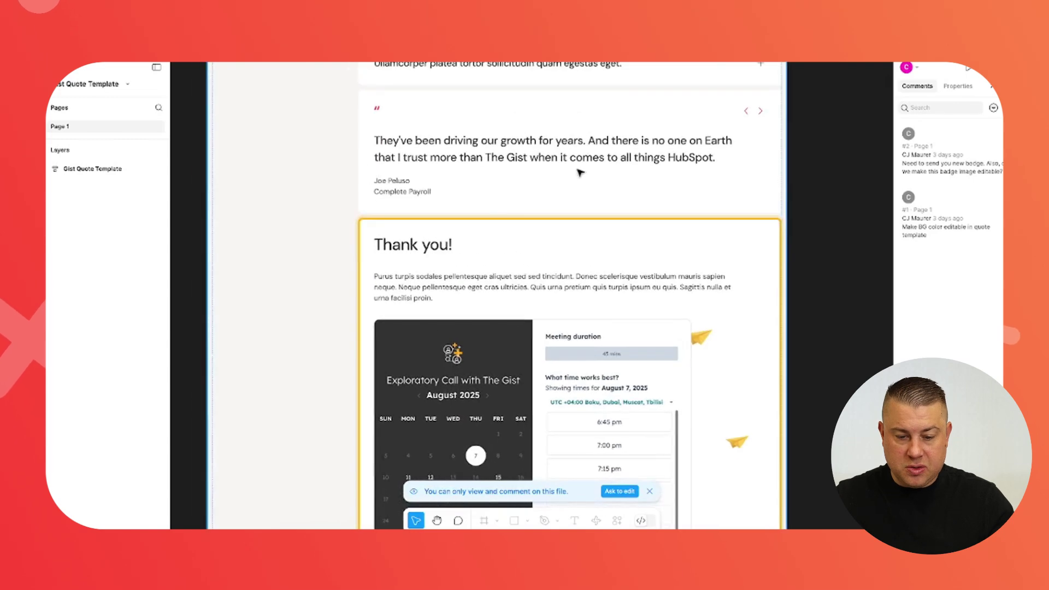
{"action": "left_click", "coordinate": [521, 155]}
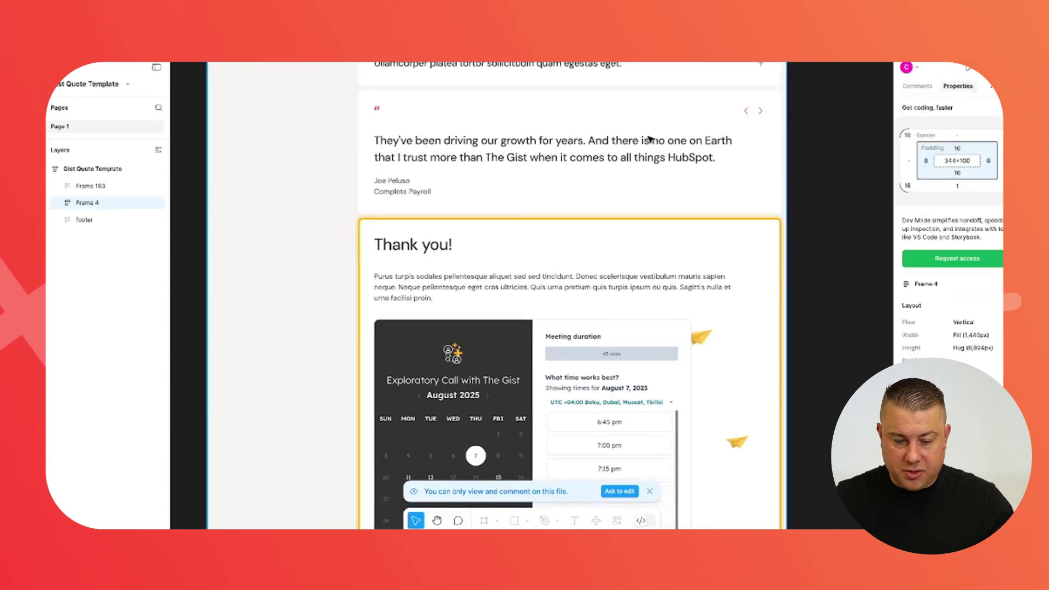
- Review the quote design again from the "Thank you!" meeting scheduler back through Next Steps, pricing, project scope and team to the proposal cover
{"action": "scroll", "coordinate": [611, 184], "scroll_direction": "down", "scroll_amount": 3}
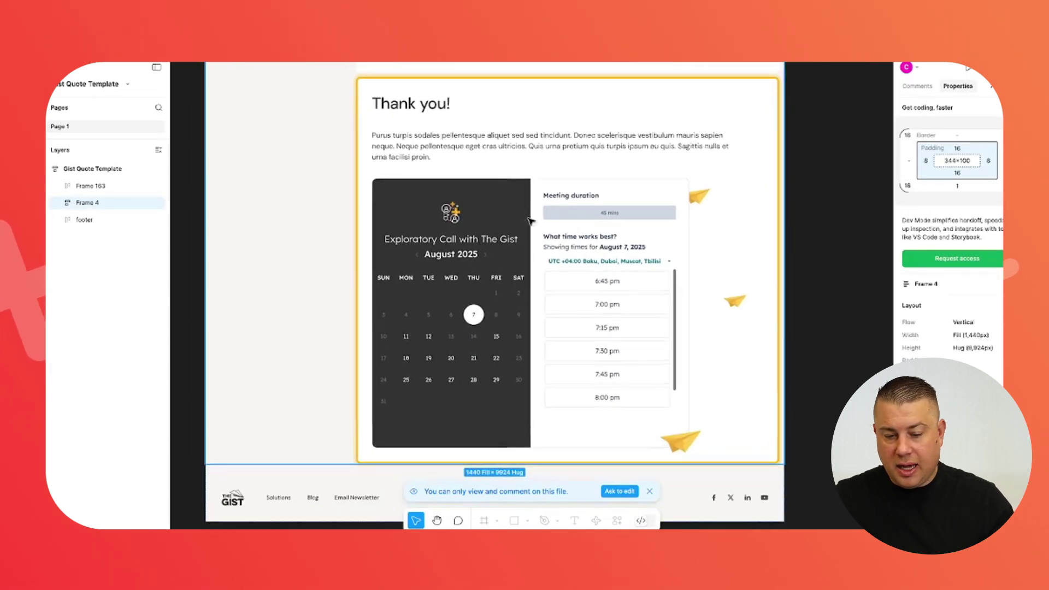
{"action": "scroll", "coordinate": [560, 256], "scroll_direction": "up", "scroll_amount": 20}
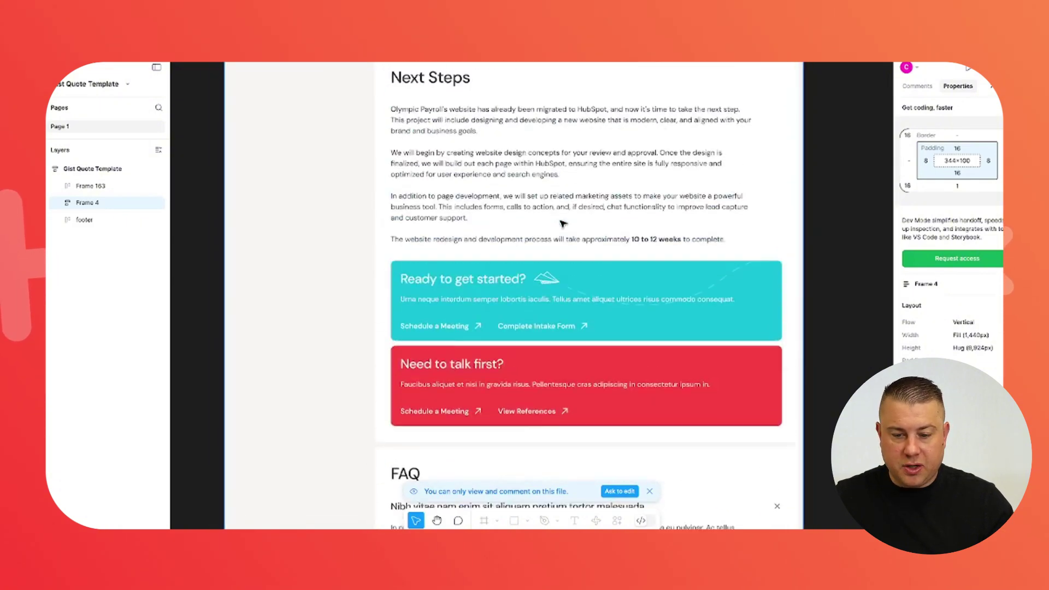
{"action": "scroll", "coordinate": [561, 223], "scroll_direction": "up", "scroll_amount": 15}
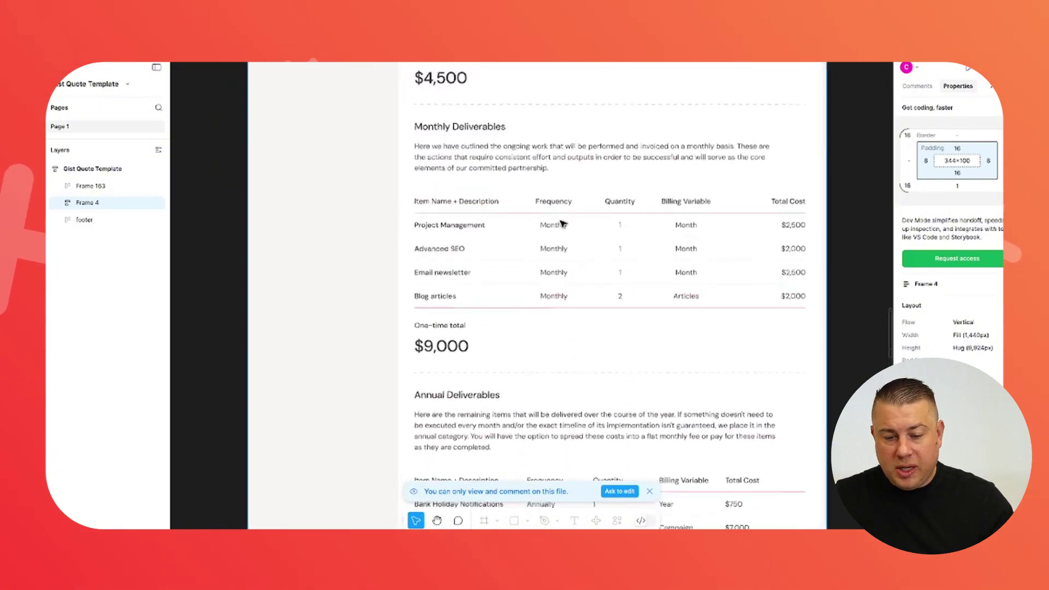
{"action": "scroll", "coordinate": [561, 223], "scroll_direction": "up", "scroll_amount": 20}
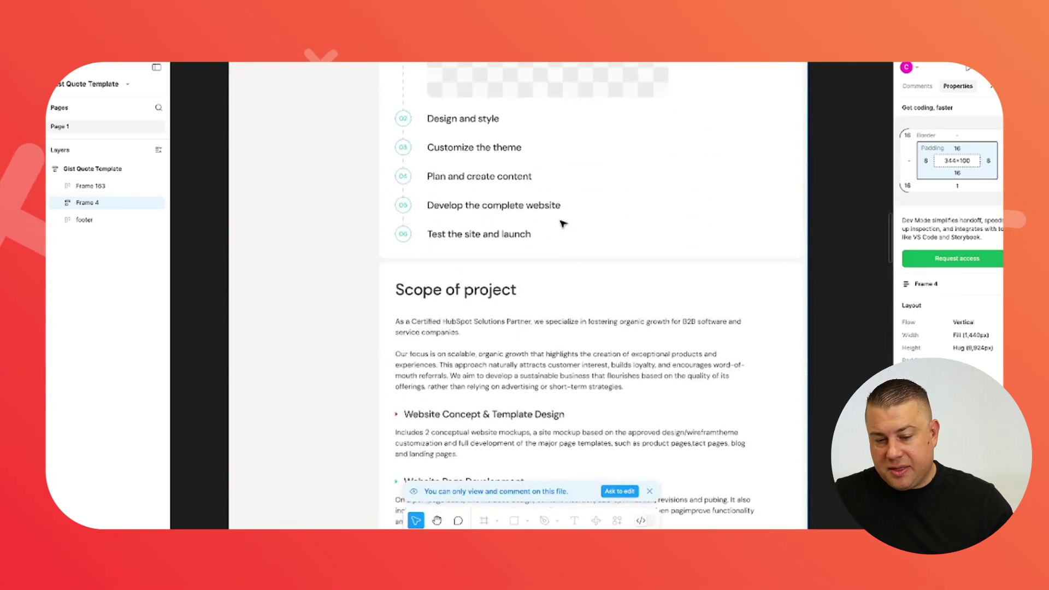
{"action": "scroll", "coordinate": [562, 223], "scroll_direction": "up", "scroll_amount": 20}
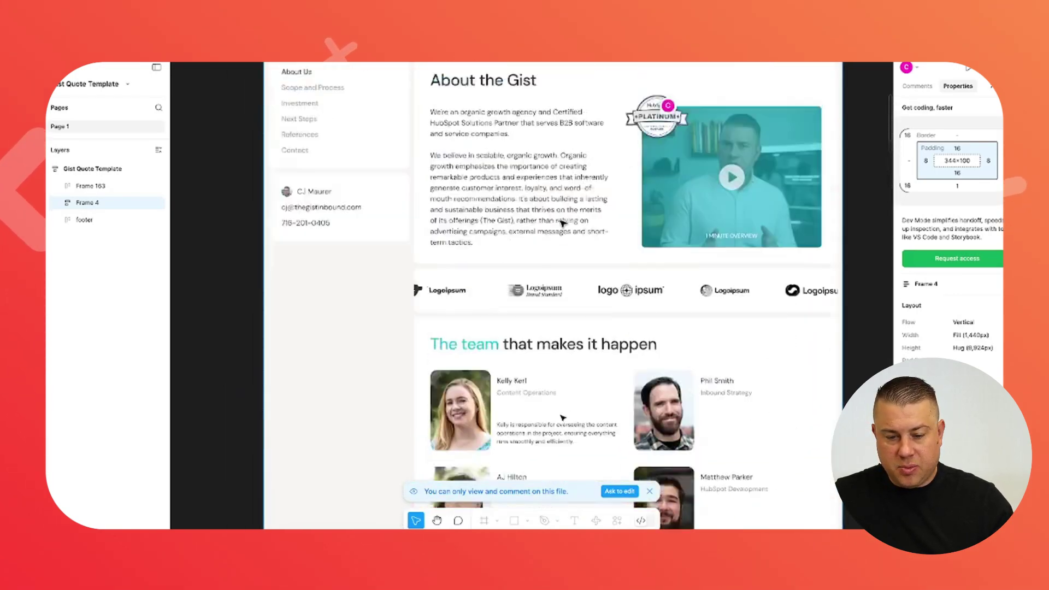
{"action": "scroll", "coordinate": [561, 223], "scroll_direction": "up", "scroll_amount": 3}
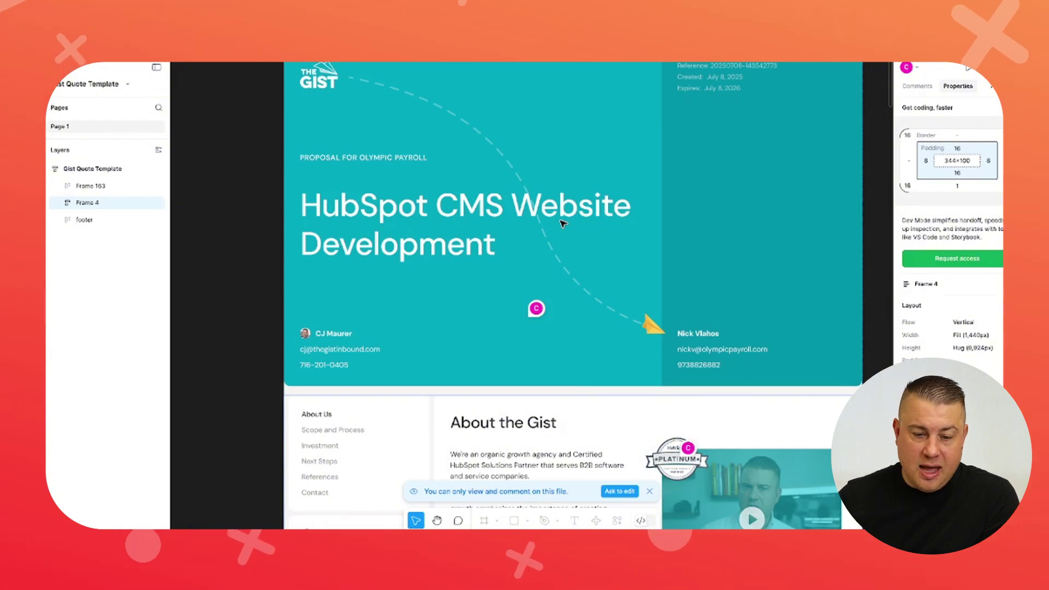
{"action": "scroll", "coordinate": [576, 171], "scroll_direction": "up", "scroll_amount": 1}
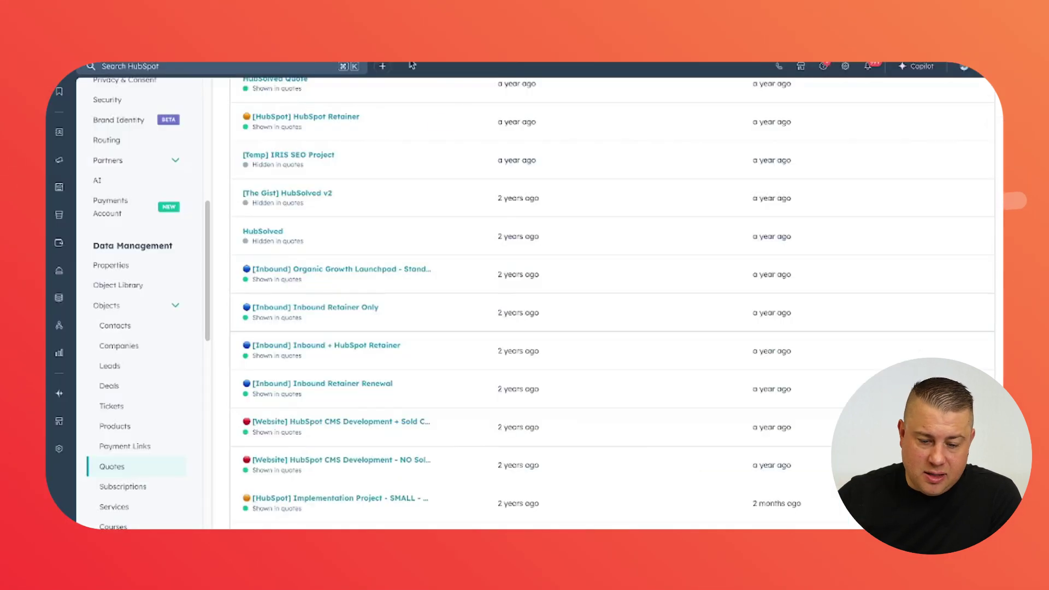
- Switch back to HubSpot's Quotes settings and look through the list of customized quote templates
{"action": "scroll", "coordinate": [519, 157], "scroll_direction": "up", "scroll_amount": 3}
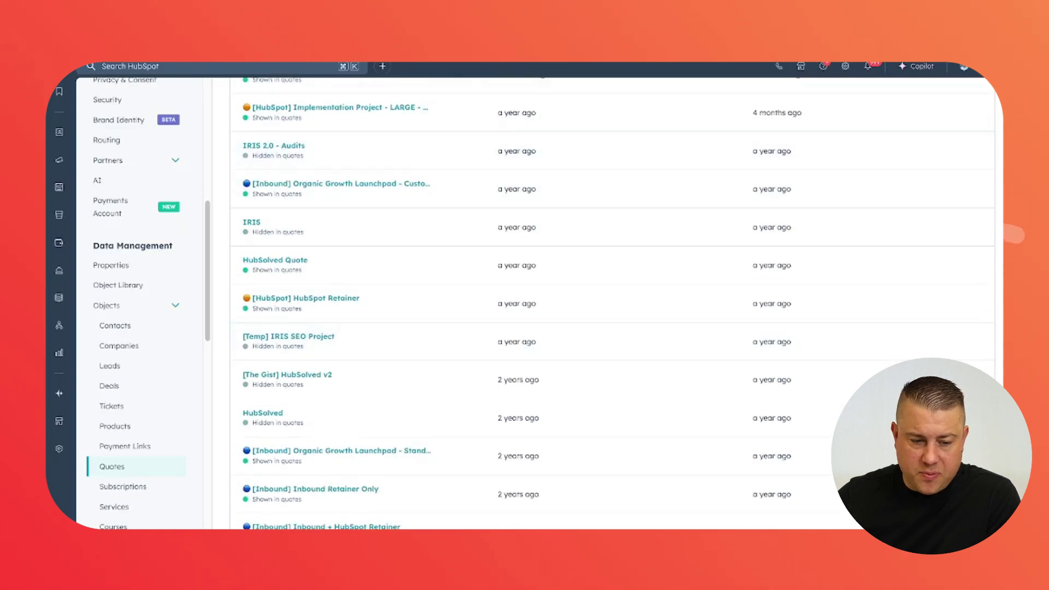